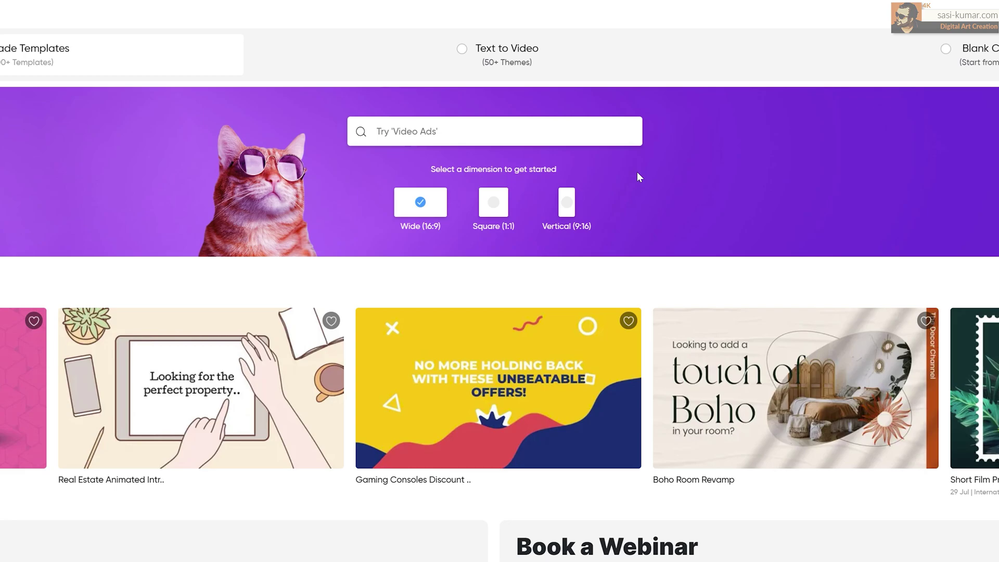
# Browse the intro templates and preview the Dual Colour Particles Logo Reveal, then close the template results.
pyautogui.click(471, 133)
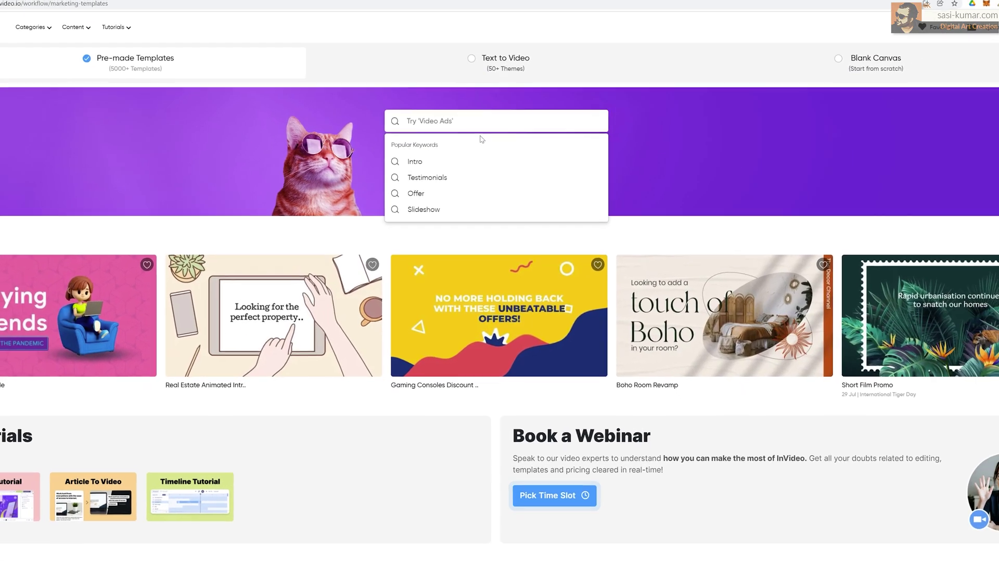
pyautogui.click(408, 161)
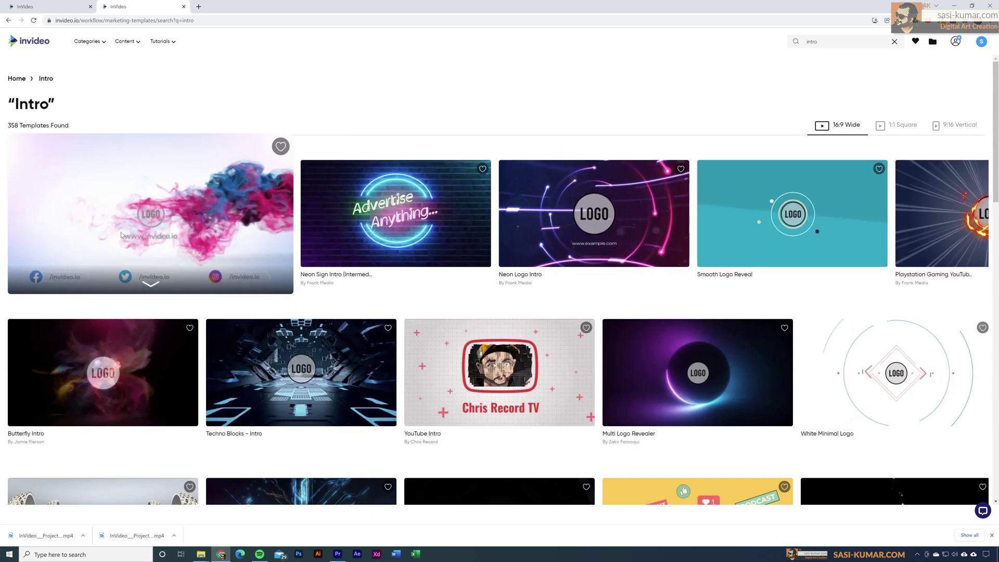
pyautogui.click(123, 239)
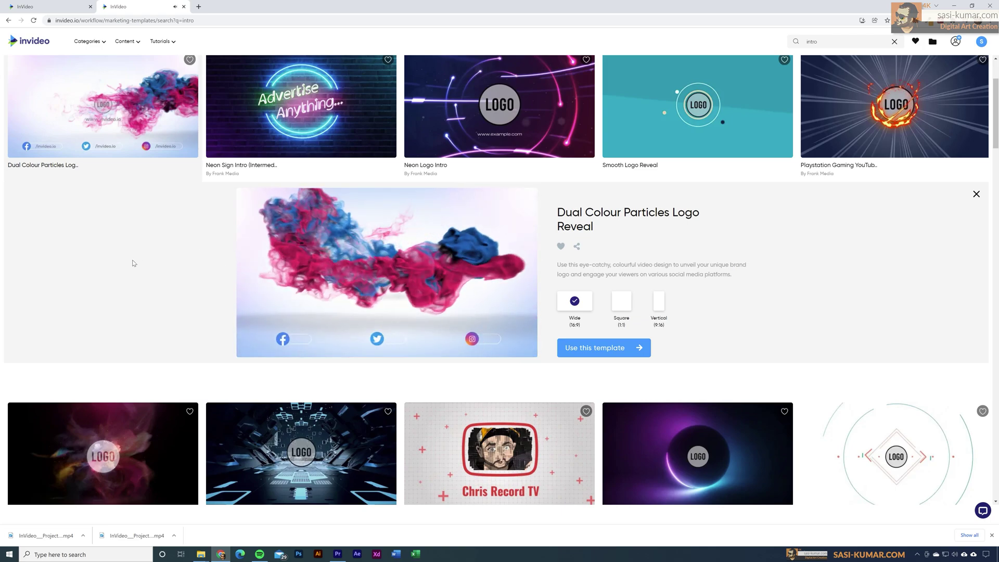
pyautogui.moveTo(417, 290)
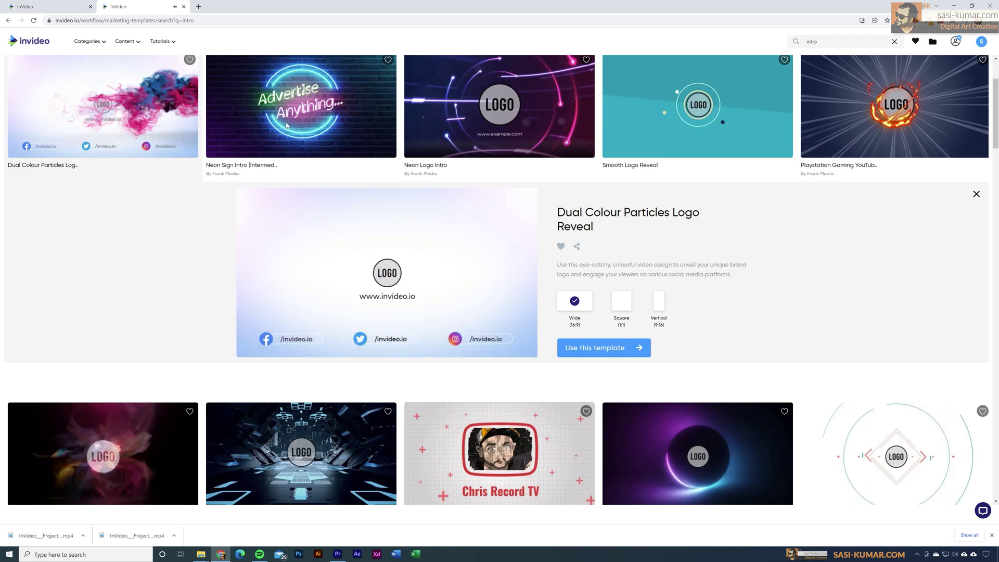
pyautogui.click(895, 42)
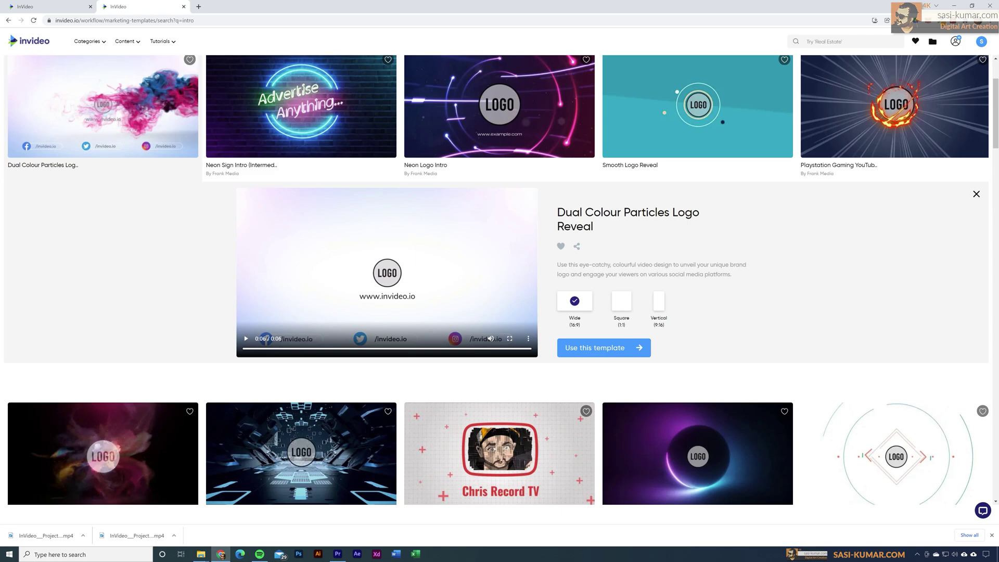
pyautogui.hotkey('ctrl', 'w')
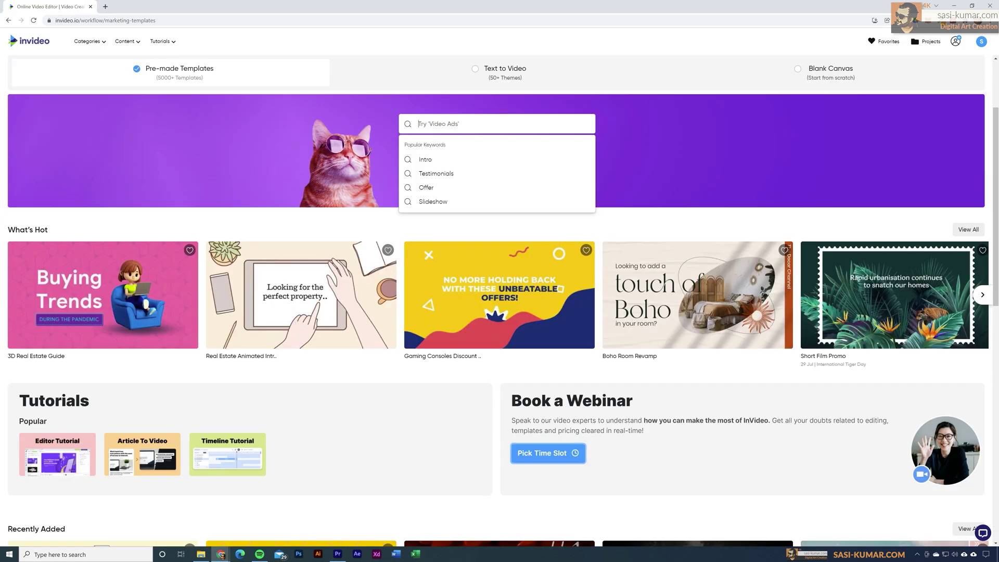
# Search the pre-made templates for "car insurance" and browse through the results.
pyautogui.write('car in')
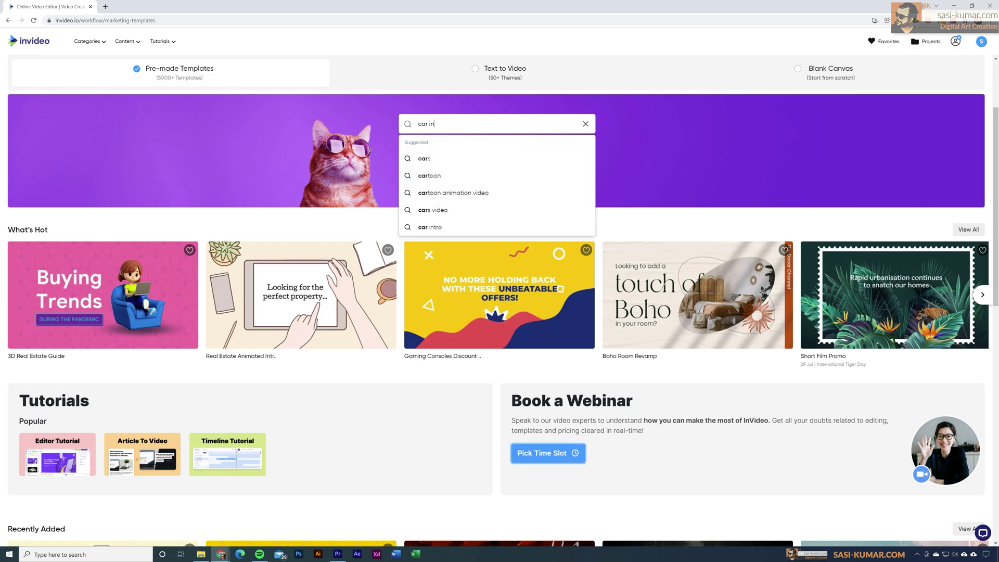
pyautogui.write('surance')
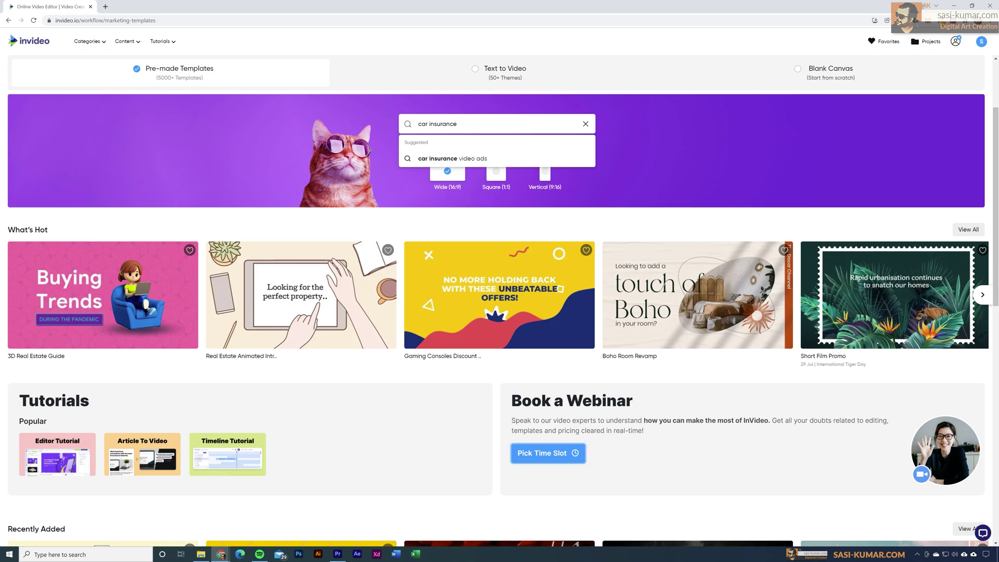
pyautogui.press('Return')
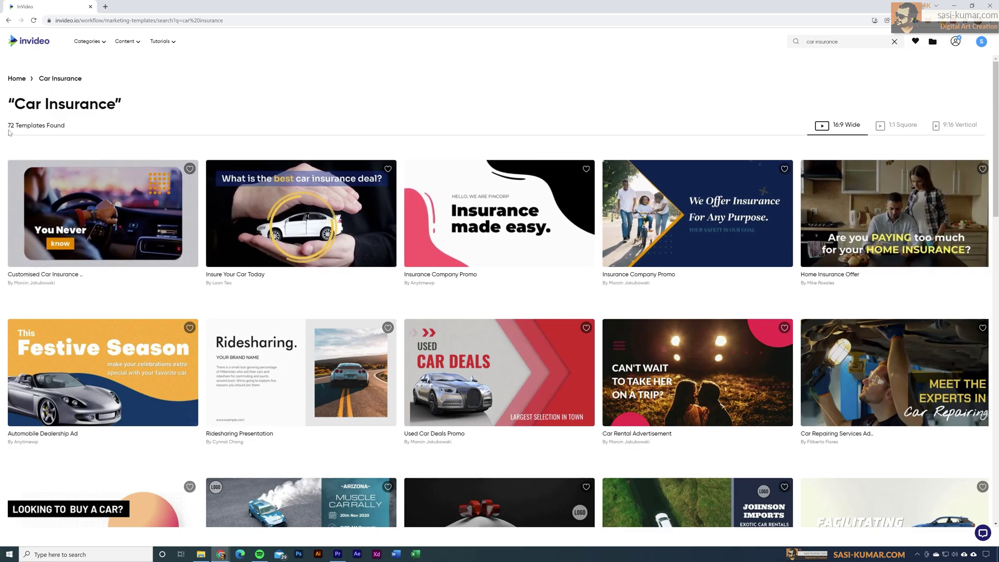
pyautogui.scroll(-8, 994, 156)
pyautogui.scroll(-20, 995, 312)
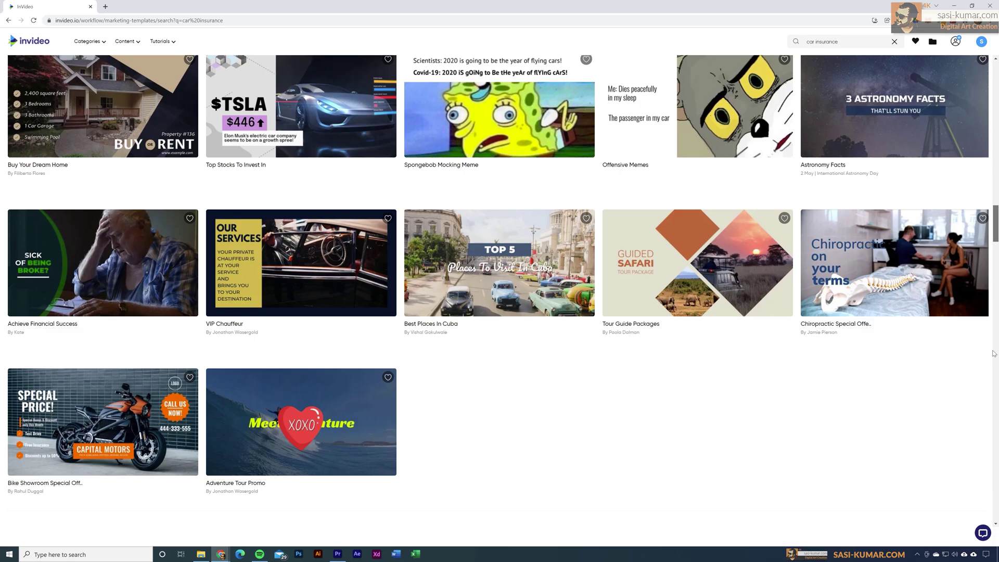
pyautogui.scroll(20, 994, 354)
pyautogui.moveTo(311, 217)
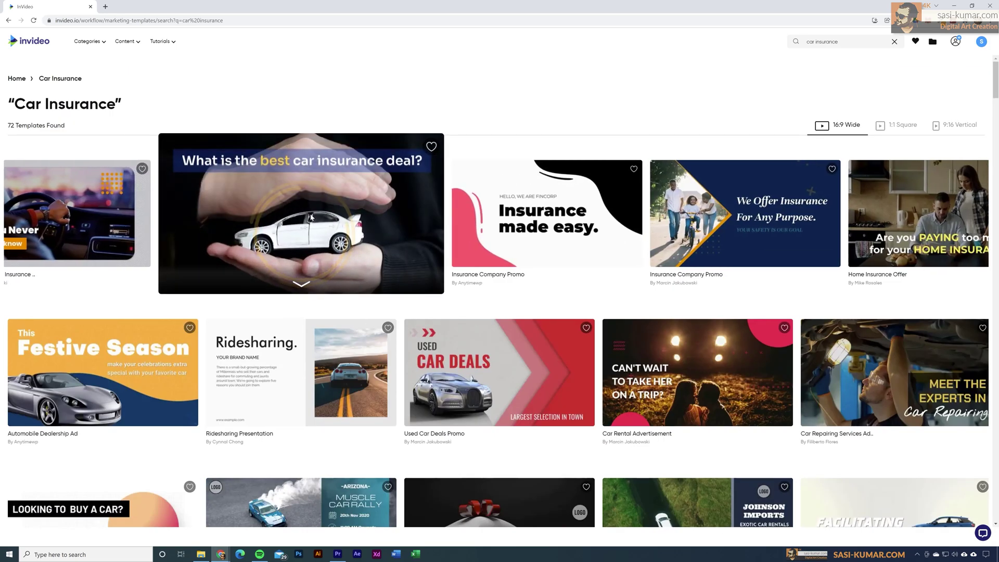
# Preview the Insure Your Car Today template, open it in wide 16:9 format for editing, and play its opening scene.
pyautogui.click(313, 202)
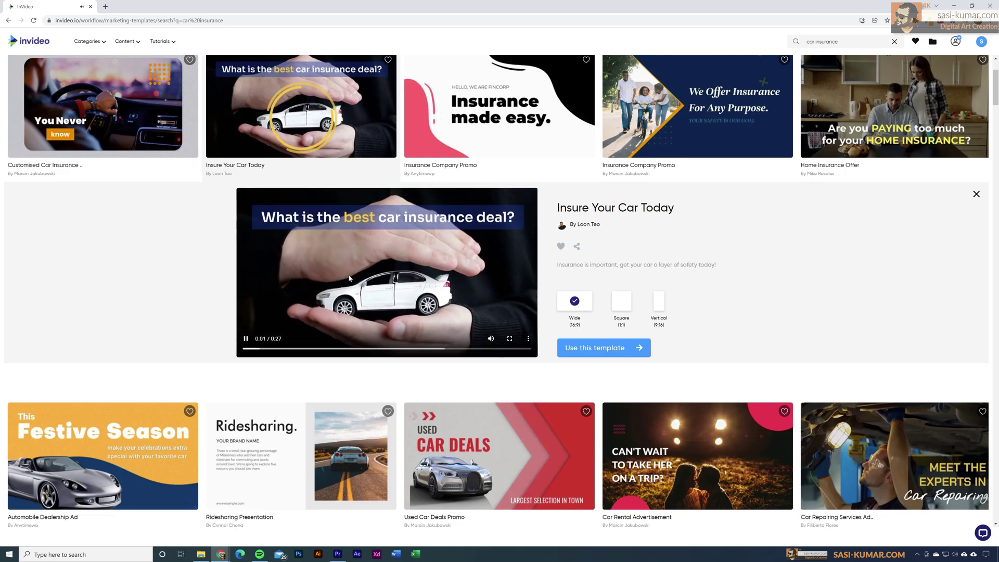
pyautogui.click(349, 348)
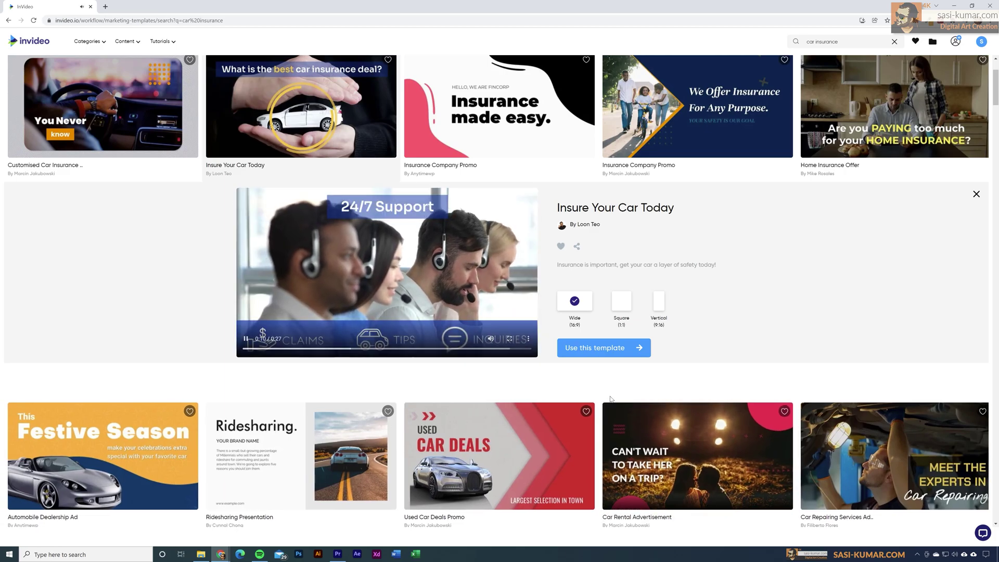
pyautogui.click(605, 348)
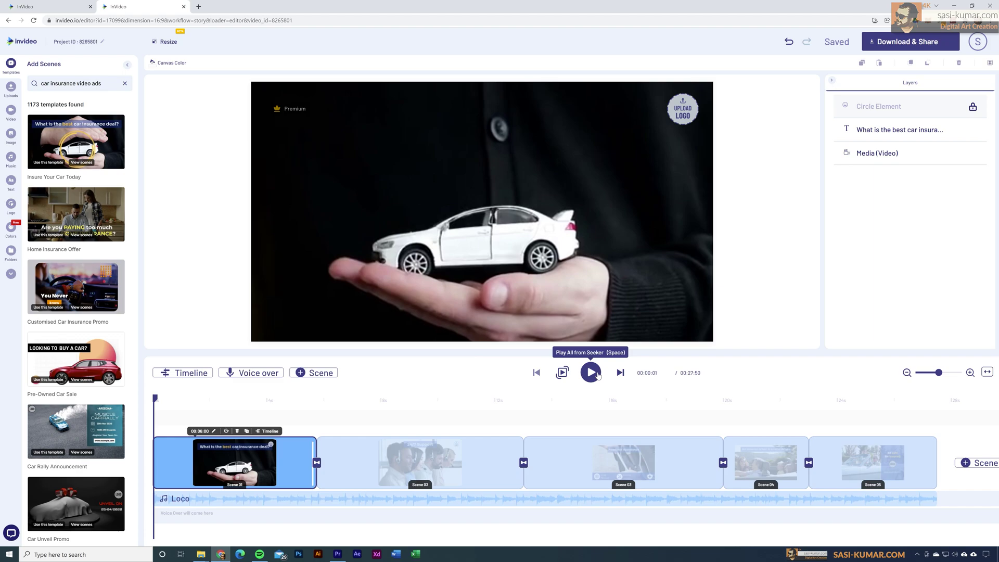
pyautogui.click(591, 373)
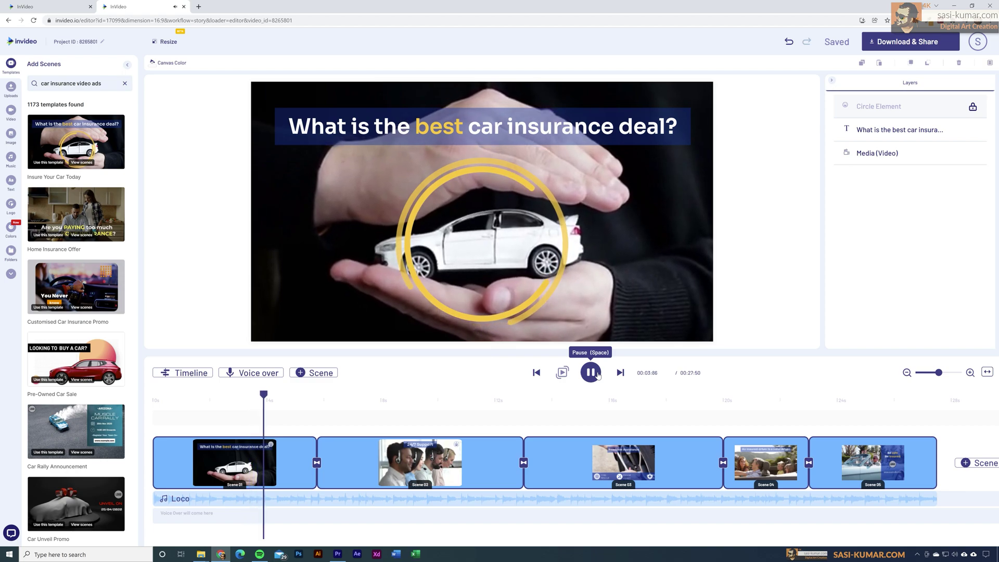
pyautogui.click(591, 373)
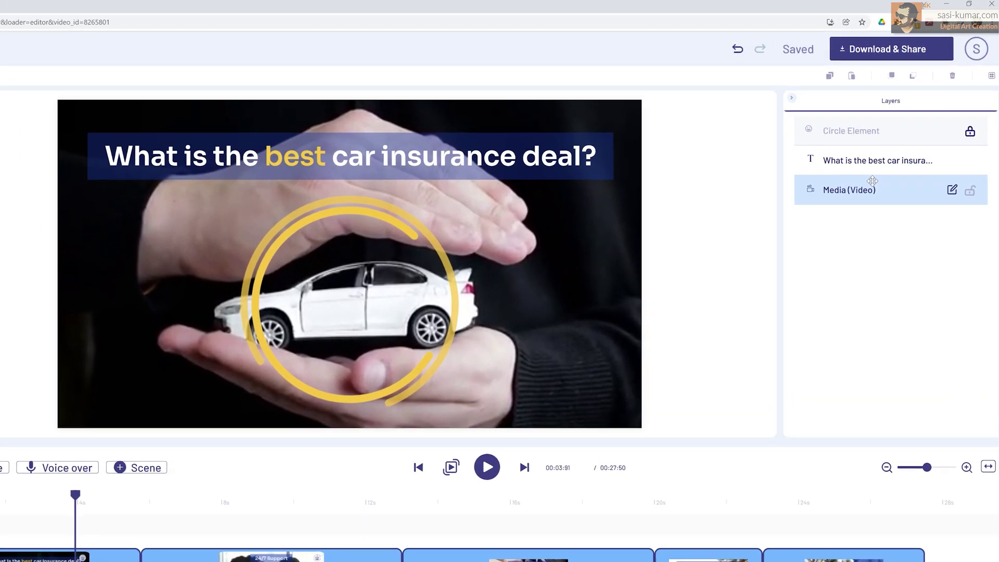
# Recolor the white part of the first scene's headline with the turquoise swatch from the California Dawn palette and replace that color in all scenes.
pyautogui.click(900, 129)
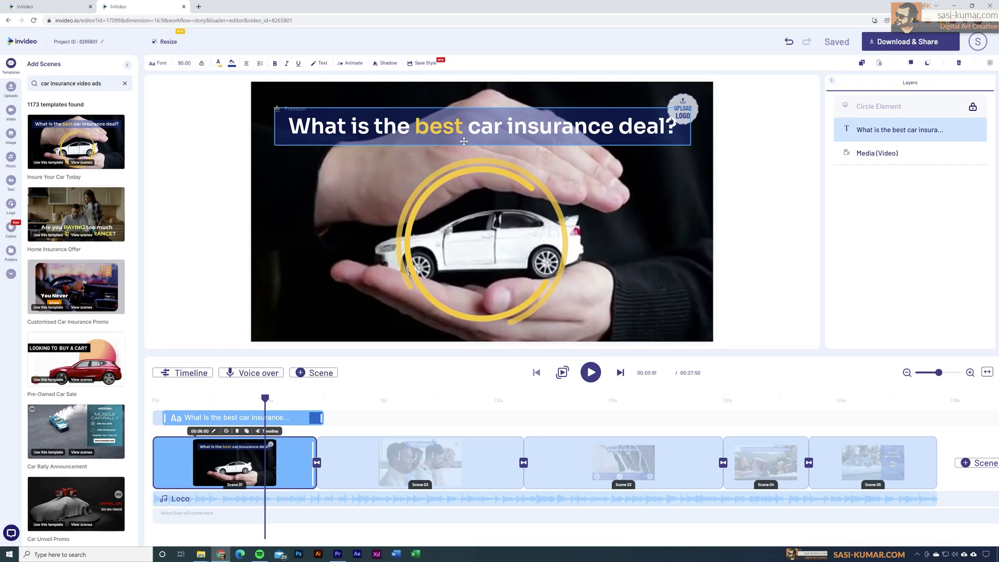
pyautogui.click(477, 134)
pyautogui.moveTo(468, 128); pyautogui.dragTo(677, 128)
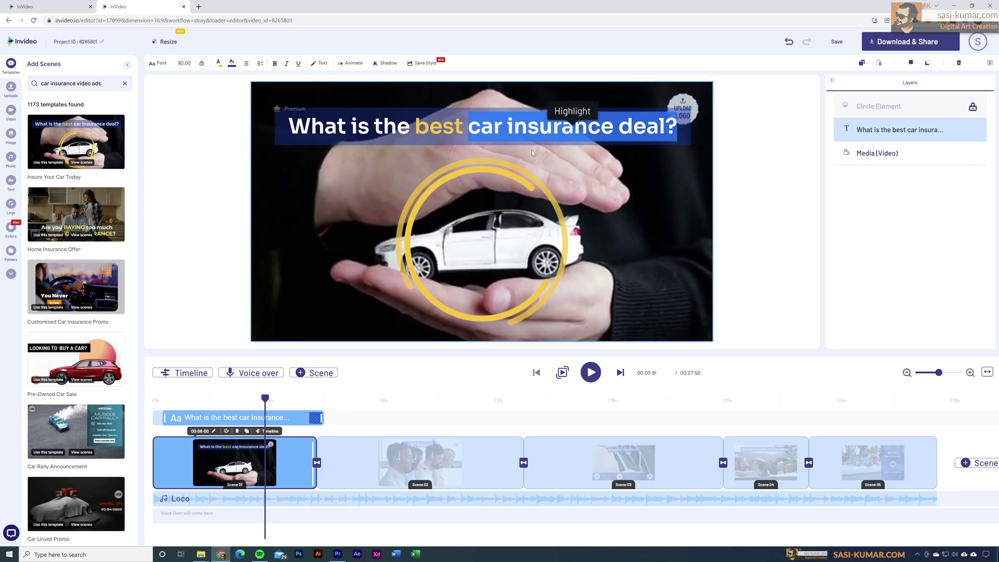
pyautogui.click(225, 68)
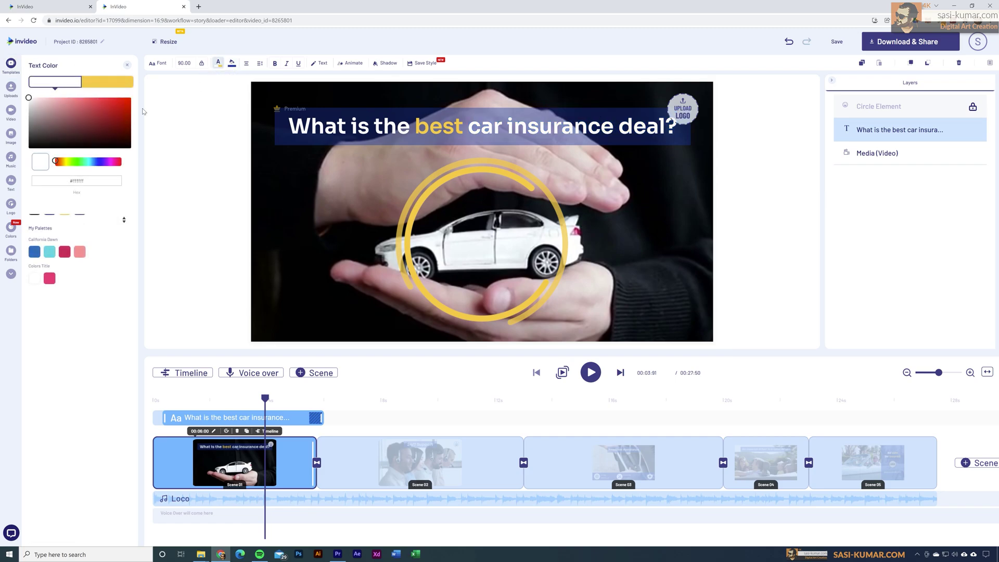
pyautogui.click(52, 253)
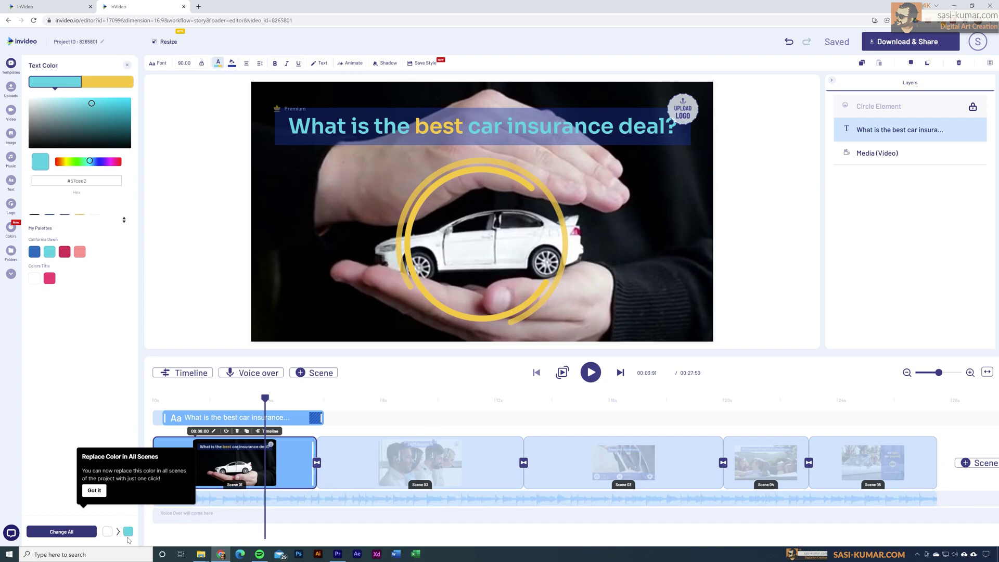
pyautogui.click(69, 536)
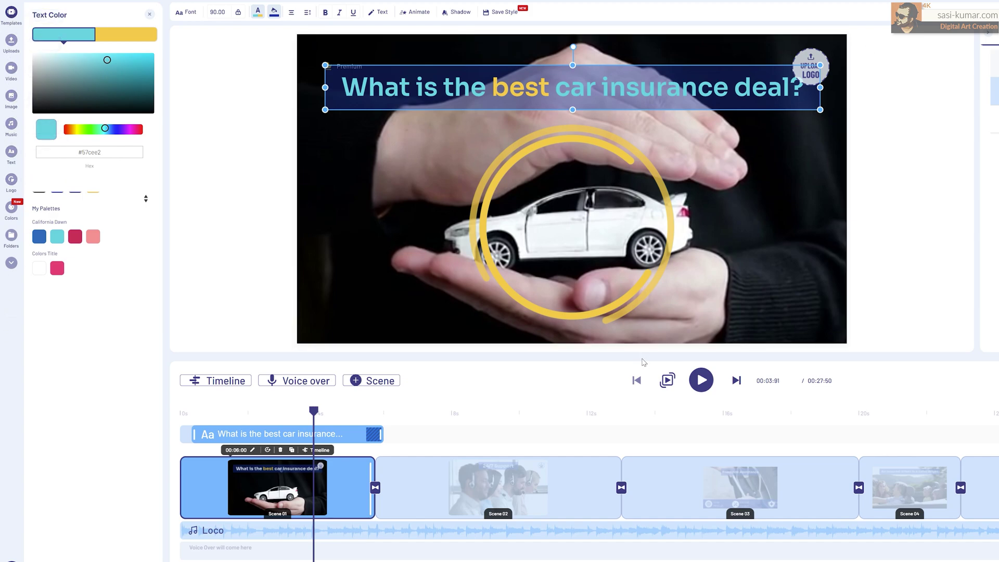
# Select the first scene's background video and look at the media upload area and the stock video library.
pyautogui.click(408, 214)
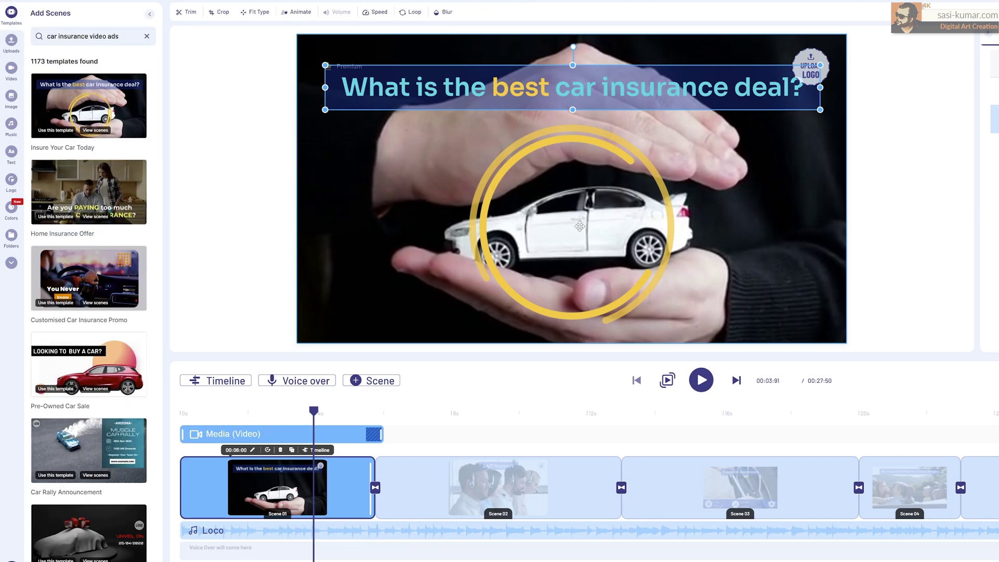
pyautogui.click(12, 41)
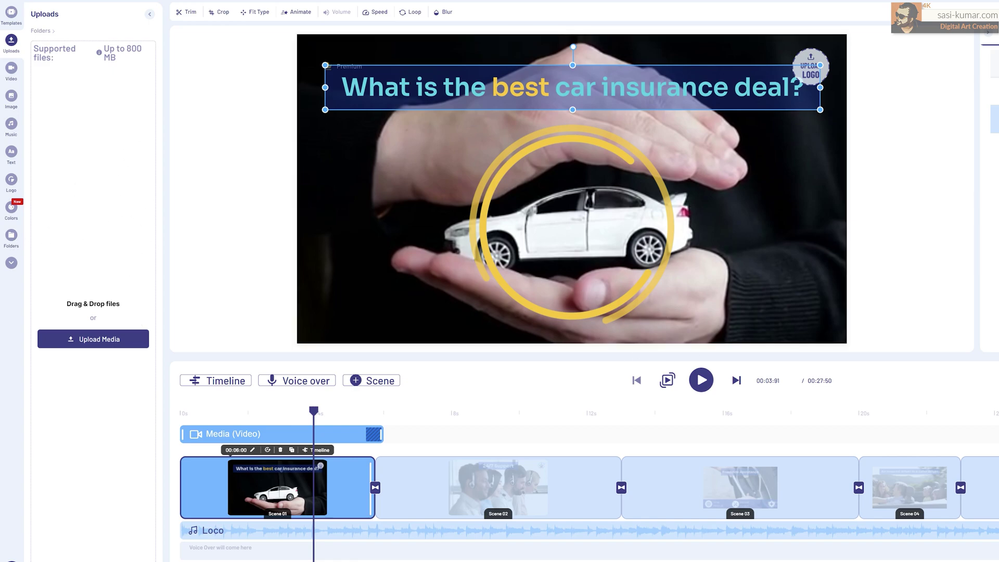
pyautogui.click(11, 69)
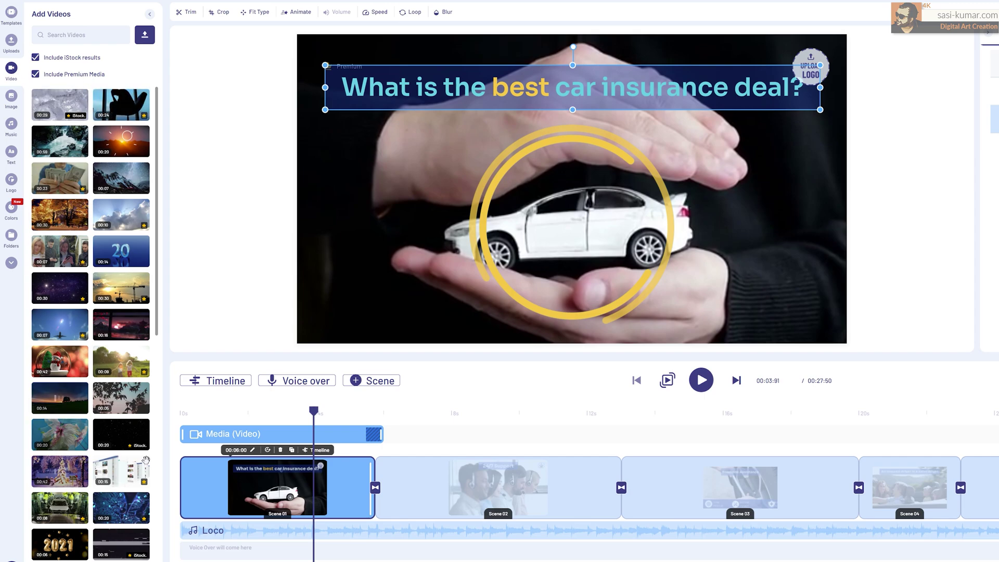
pyautogui.moveTo(138, 456)
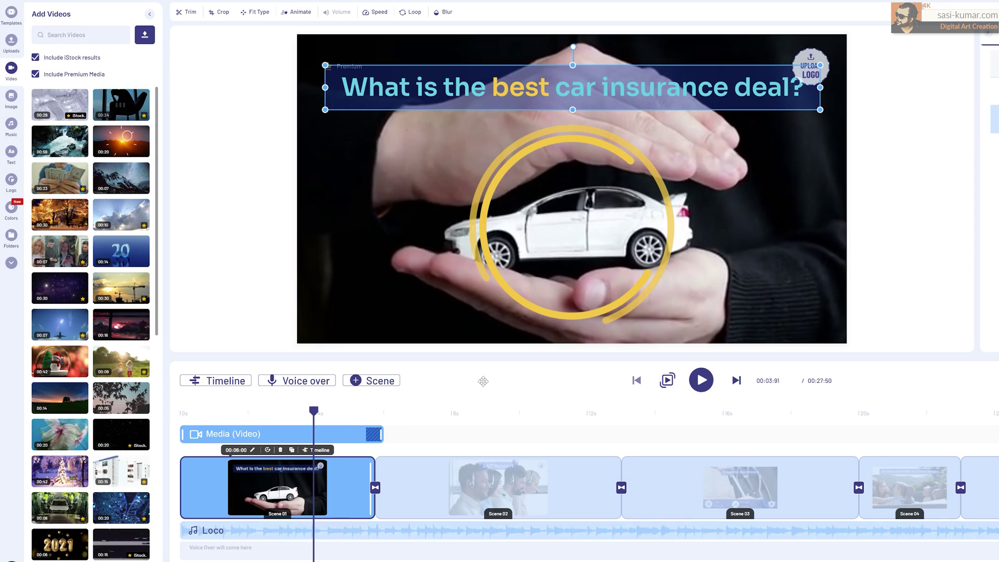
# Replace Scene 02's background video with the 17-second headset operator clip from a "customer care" stock video search.
pyautogui.click(456, 479)
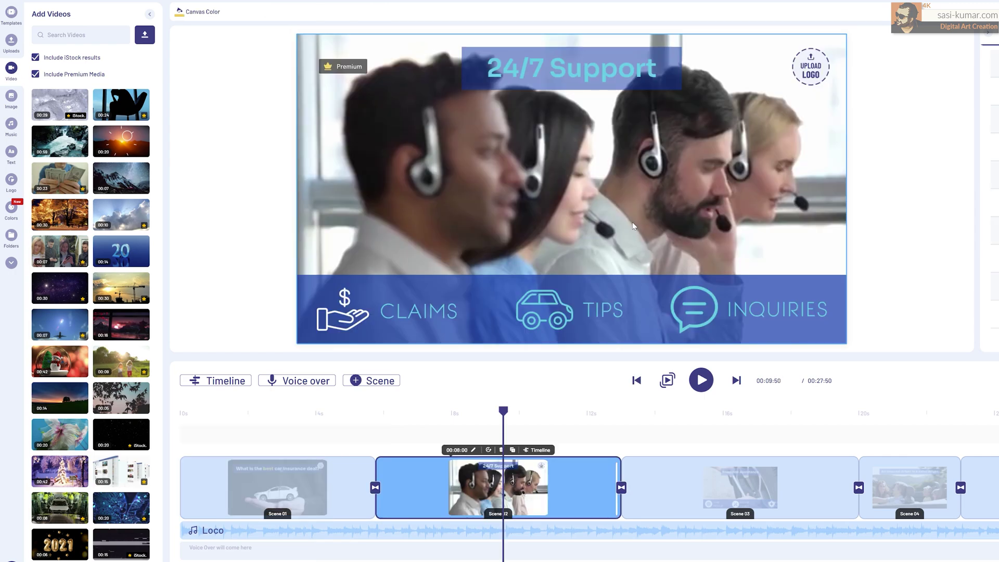
pyautogui.click(48, 34)
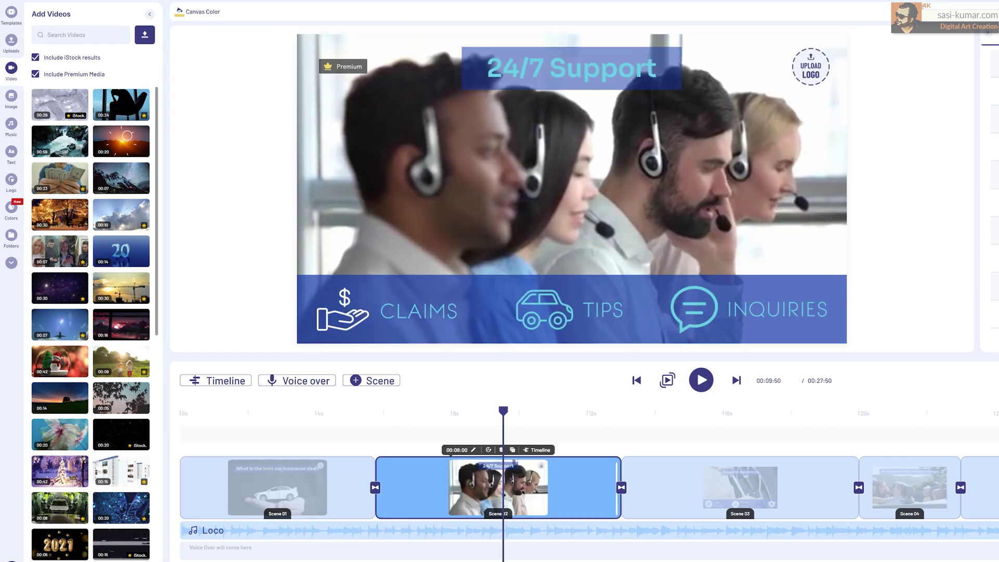
pyautogui.write('customer care')
pyautogui.press('Return')
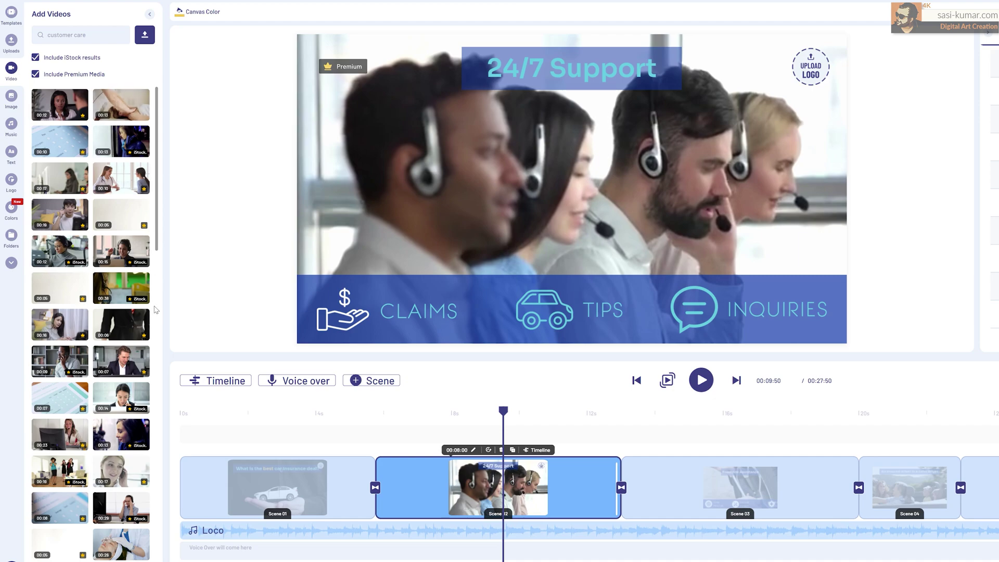
pyautogui.moveTo(157, 143)
pyautogui.mouseDown()
pyautogui.moveTo(159, 215)
pyautogui.moveTo(157, 142)
pyautogui.mouseUp()
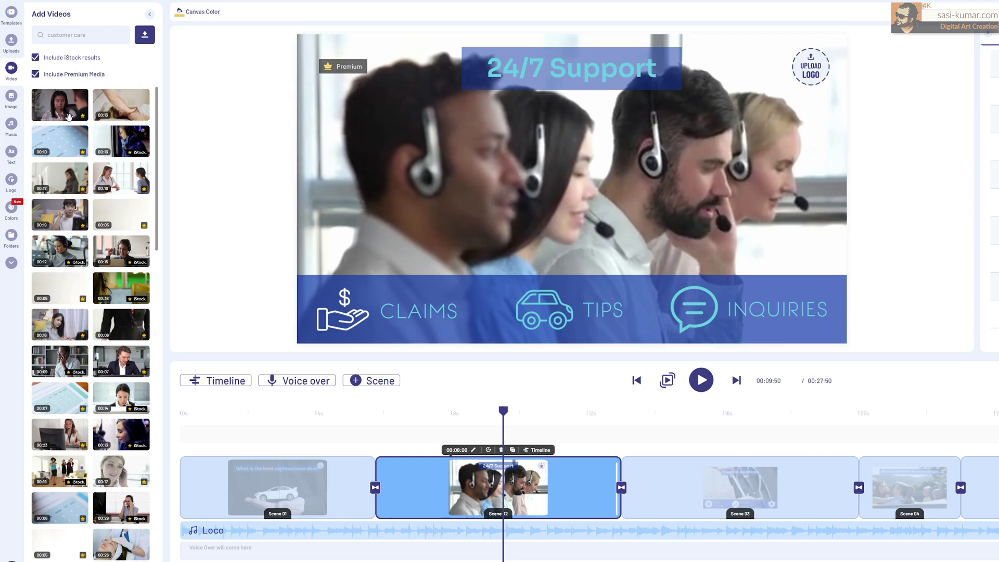
pyautogui.click(70, 183)
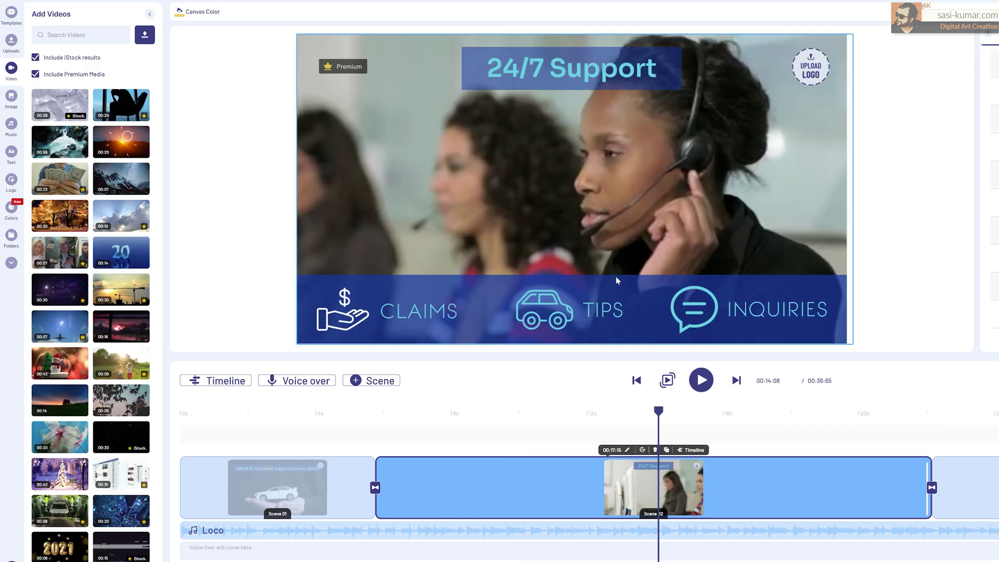
# Select the new background clip in Scene 02 and play the scene from its start to check it.
pyautogui.click(633, 206)
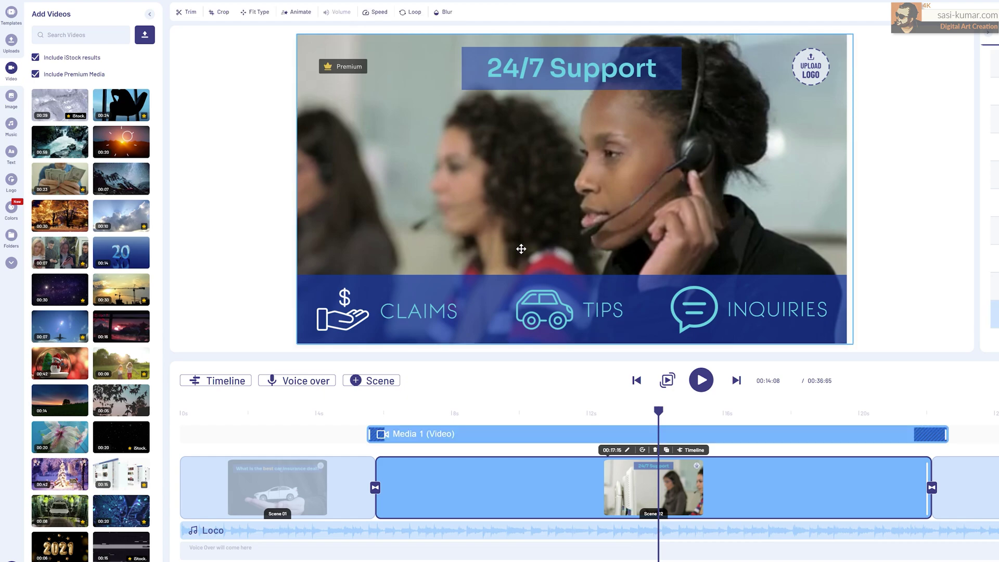
pyautogui.moveTo(347, 68)
pyautogui.click(386, 414)
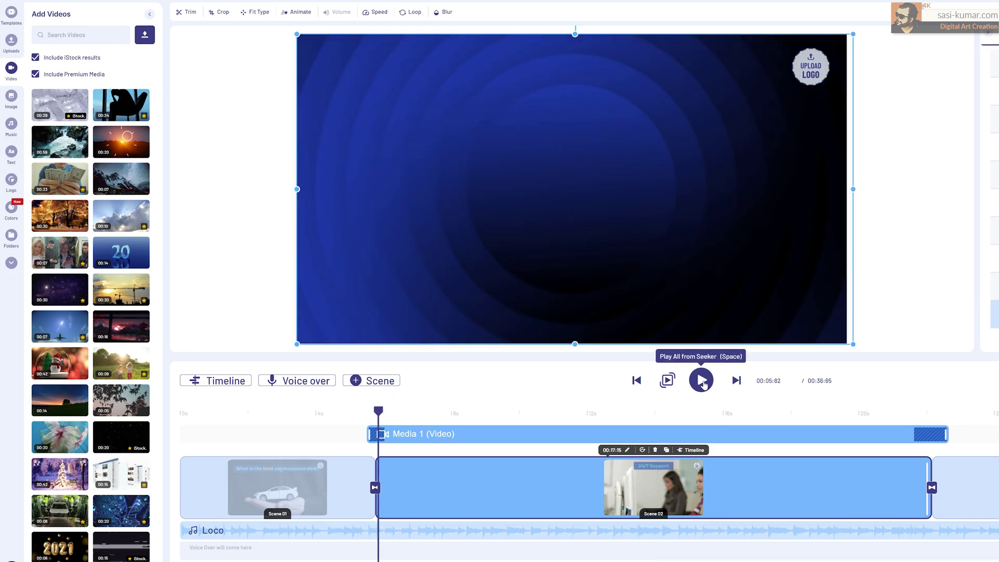
pyautogui.click(703, 383)
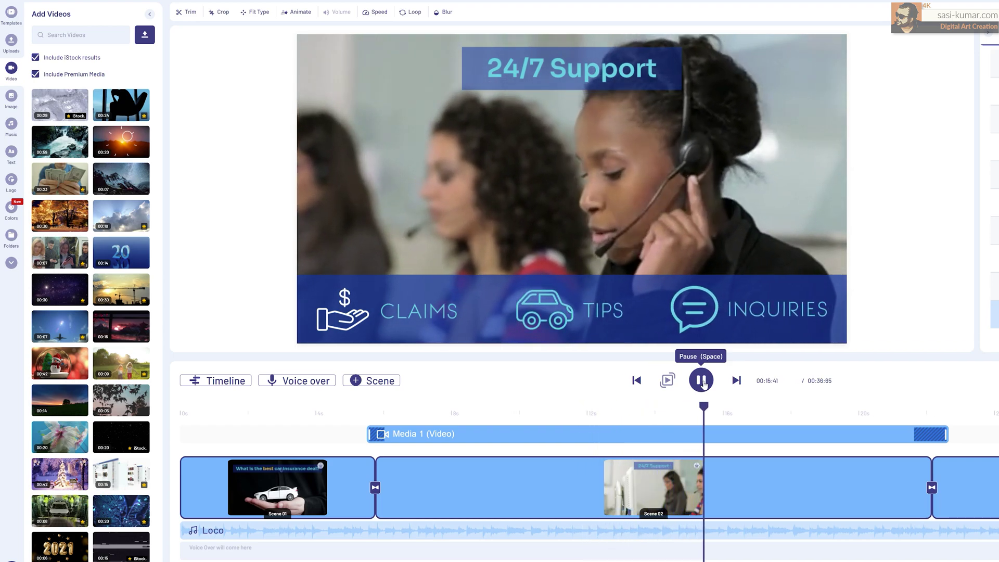
pyautogui.click(702, 380)
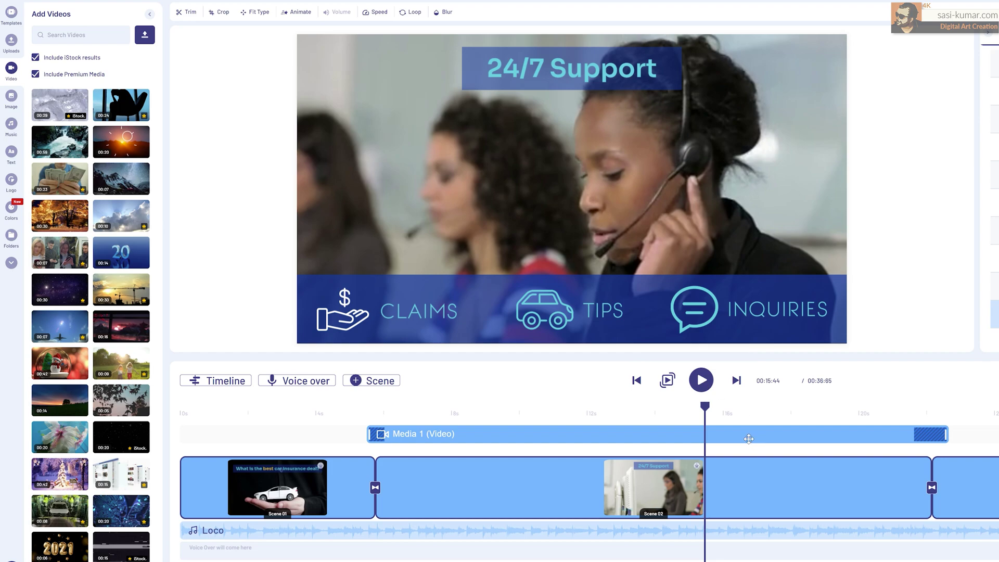
# Look at the stock image library and select the background music track on the timeline for editing.
pyautogui.click(14, 103)
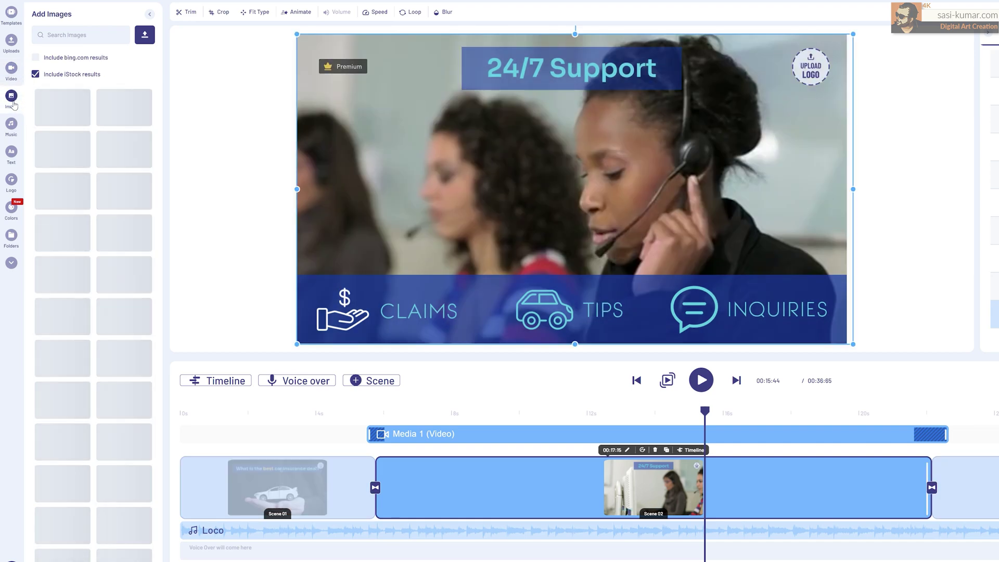
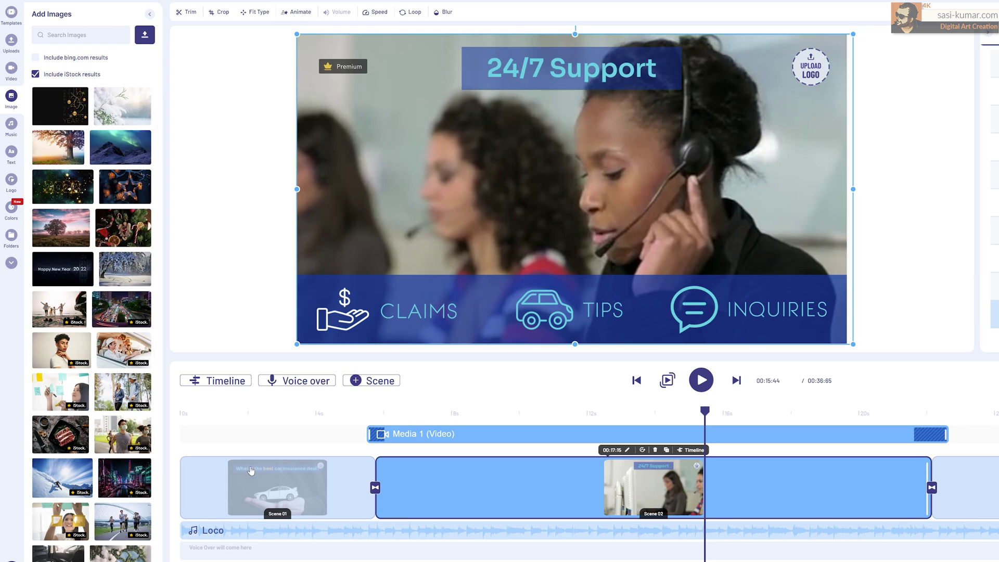
pyautogui.click(510, 538)
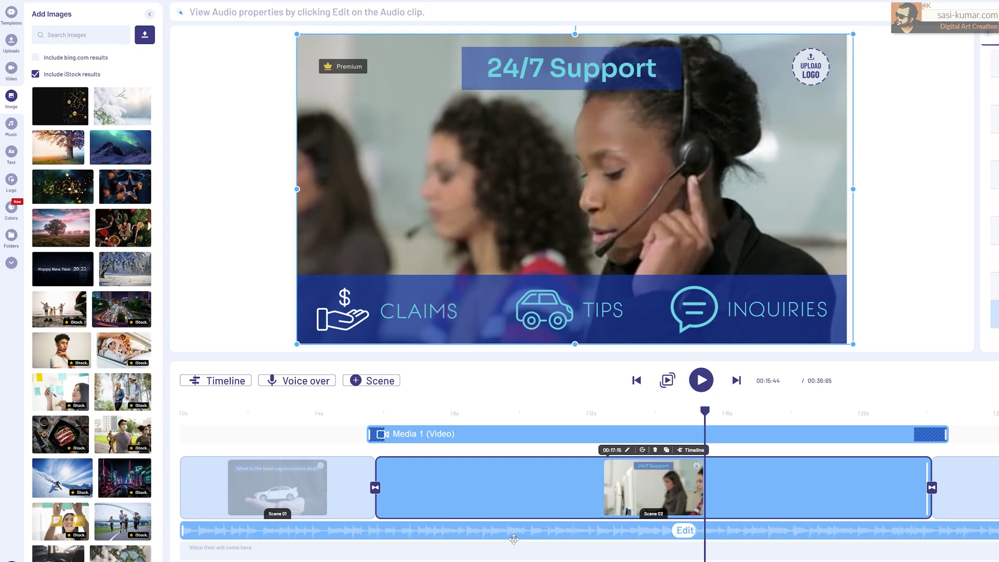
pyautogui.click(685, 530)
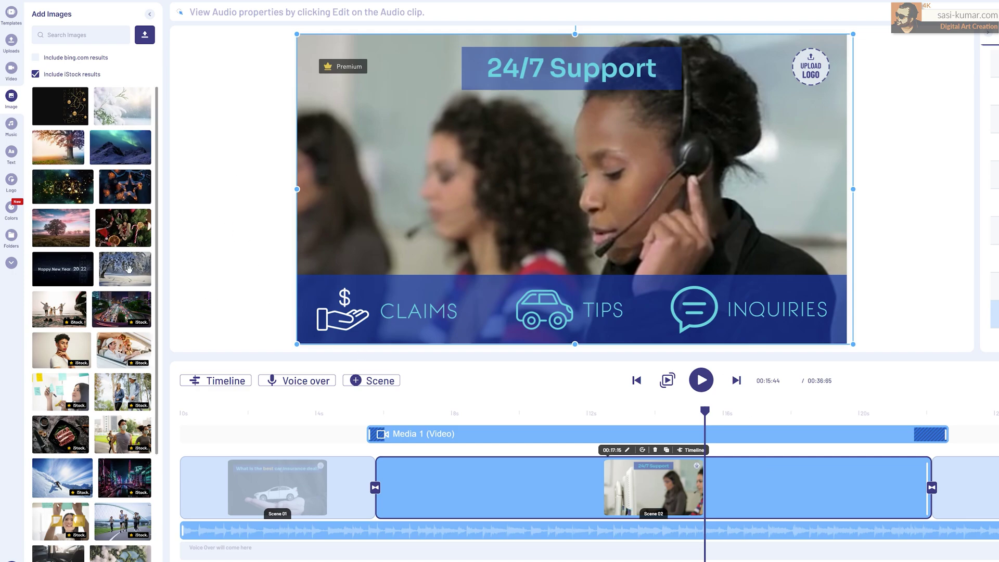
# Preview the Cinematic Uplifting Inspiring And Motivational Trailer track from the Cinematic genre and replace all background music in the project with it.
pyautogui.click(12, 126)
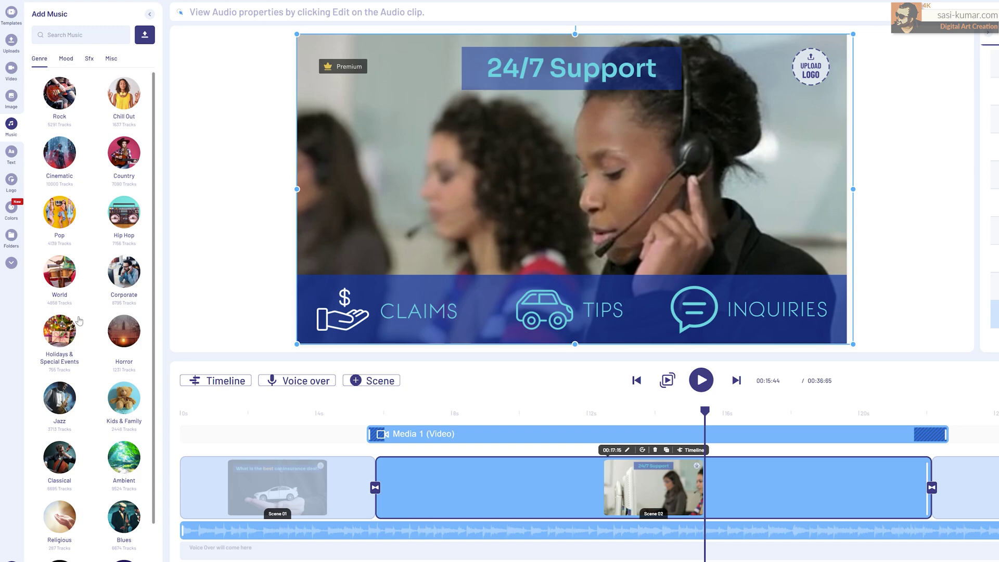
pyautogui.click(68, 163)
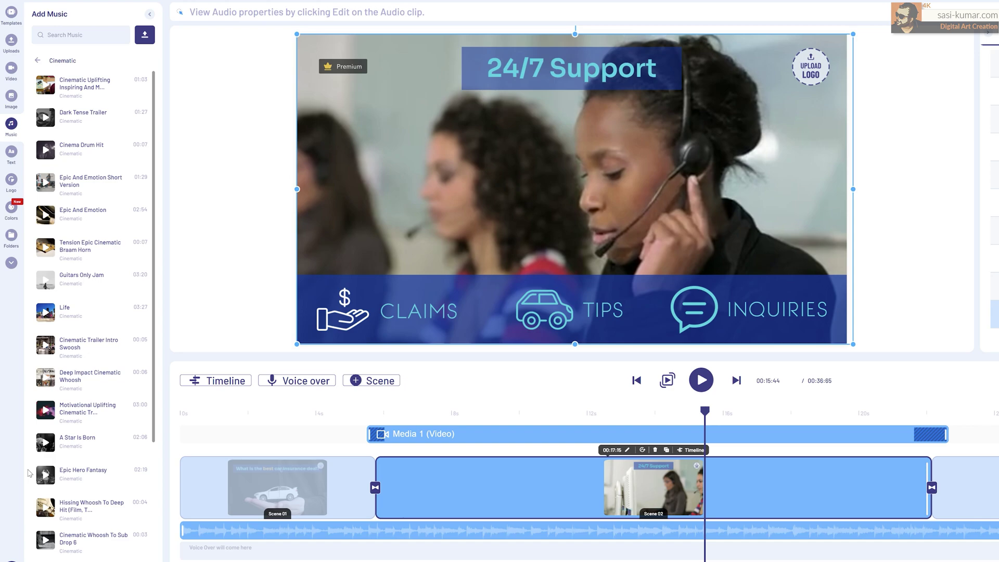
pyautogui.click(47, 88)
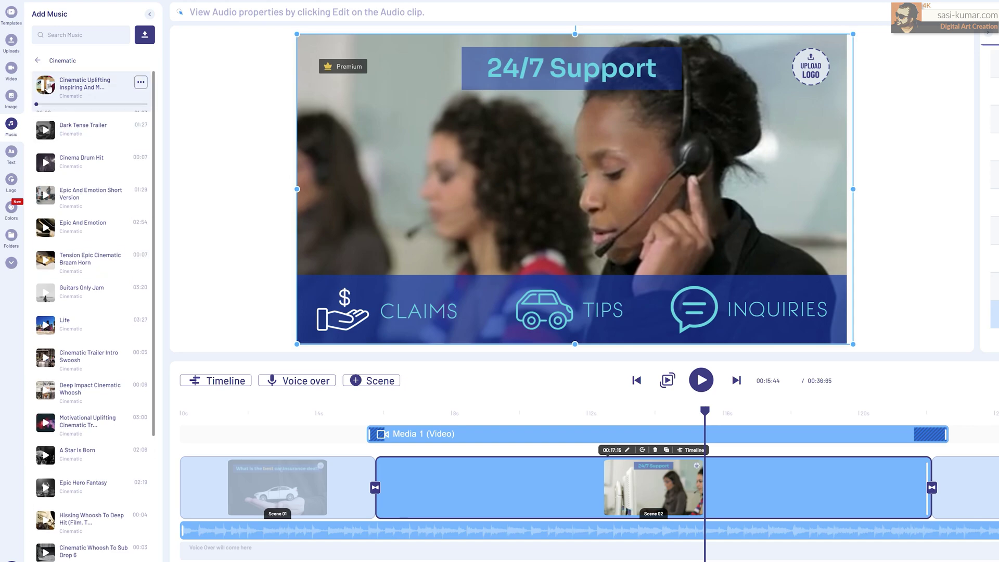
pyautogui.click(48, 88)
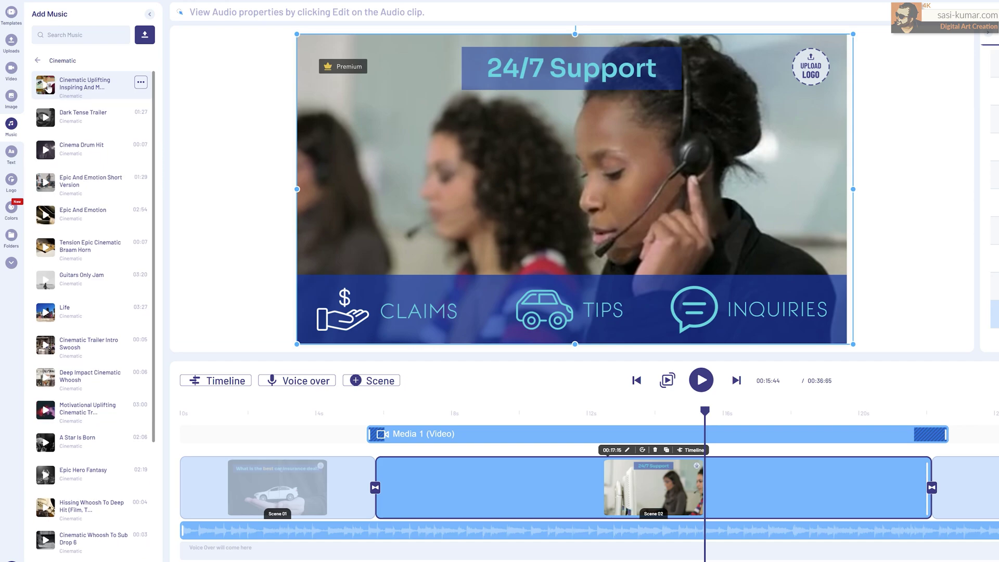
pyautogui.click(141, 83)
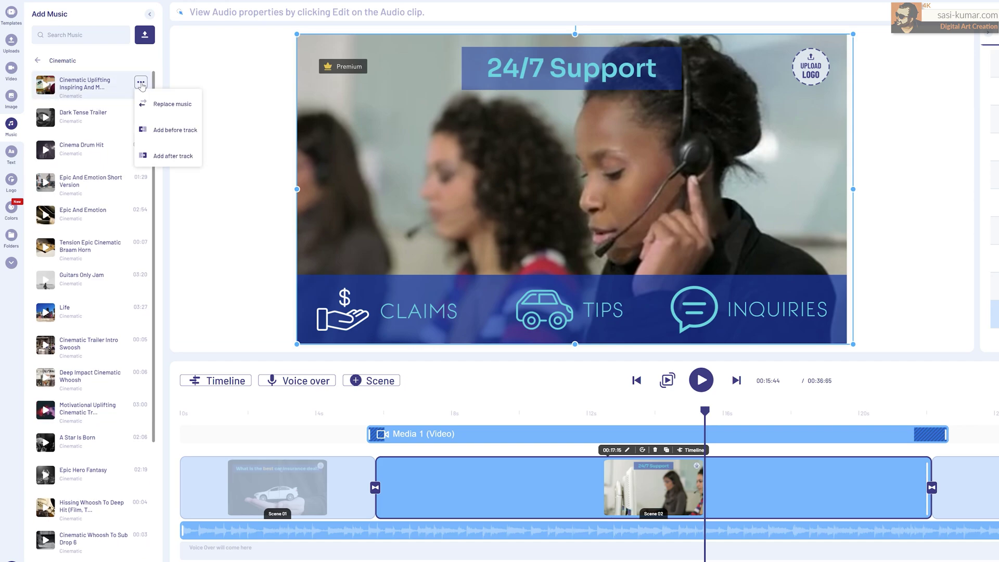
pyautogui.click(173, 107)
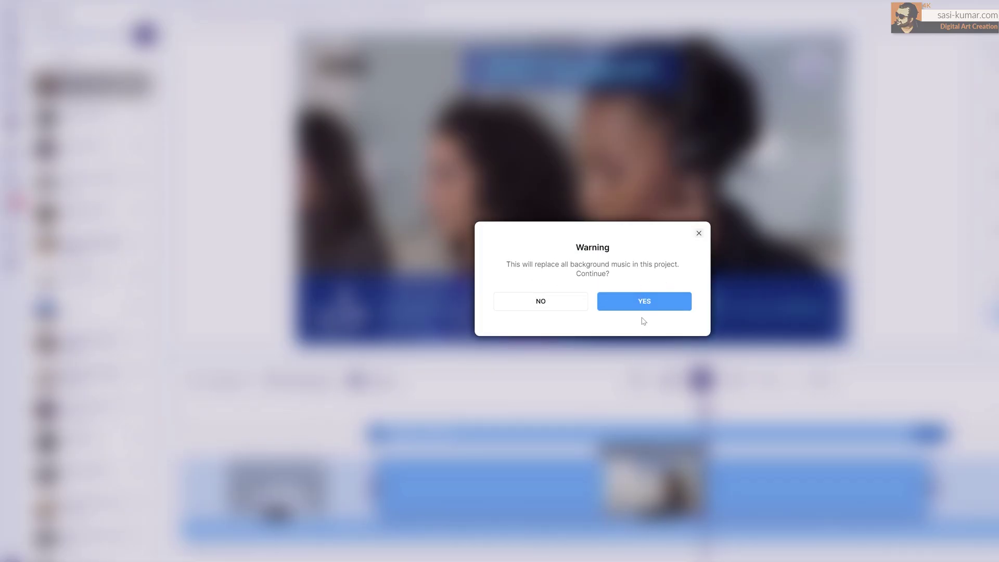
pyautogui.click(645, 302)
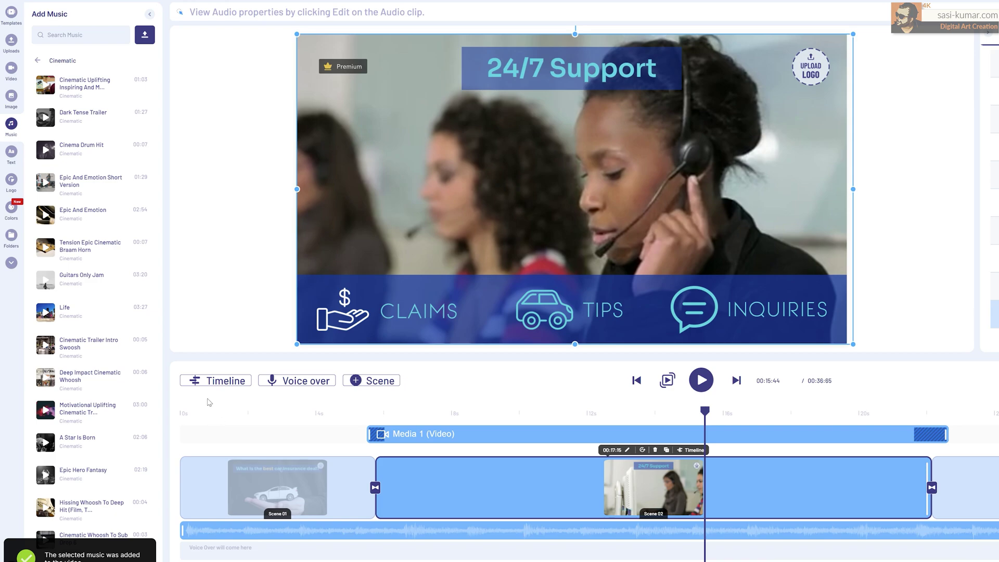
# Play the video from Scene 01 into Scene 02 to check the new background music.
pyautogui.click(636, 381)
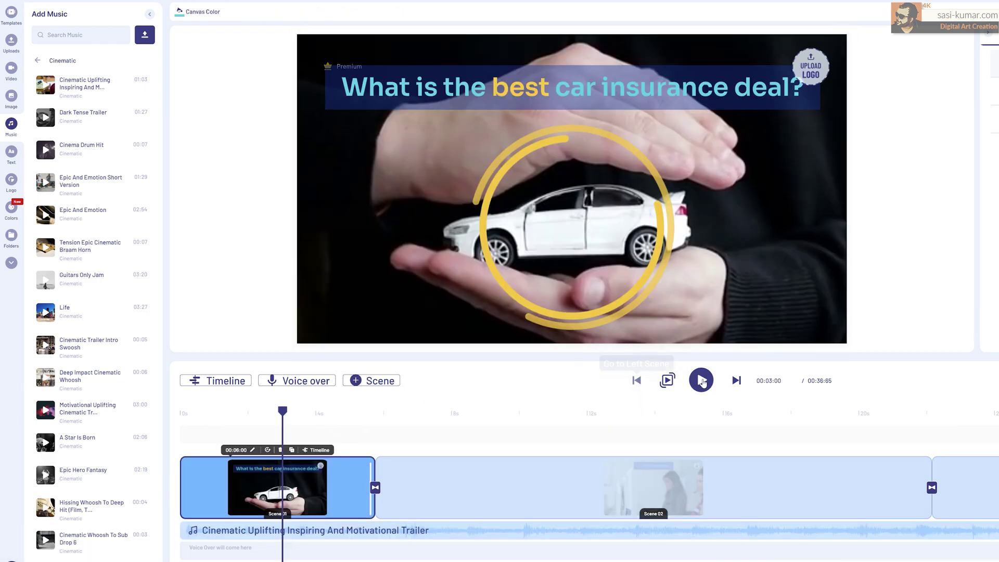
pyautogui.click(706, 384)
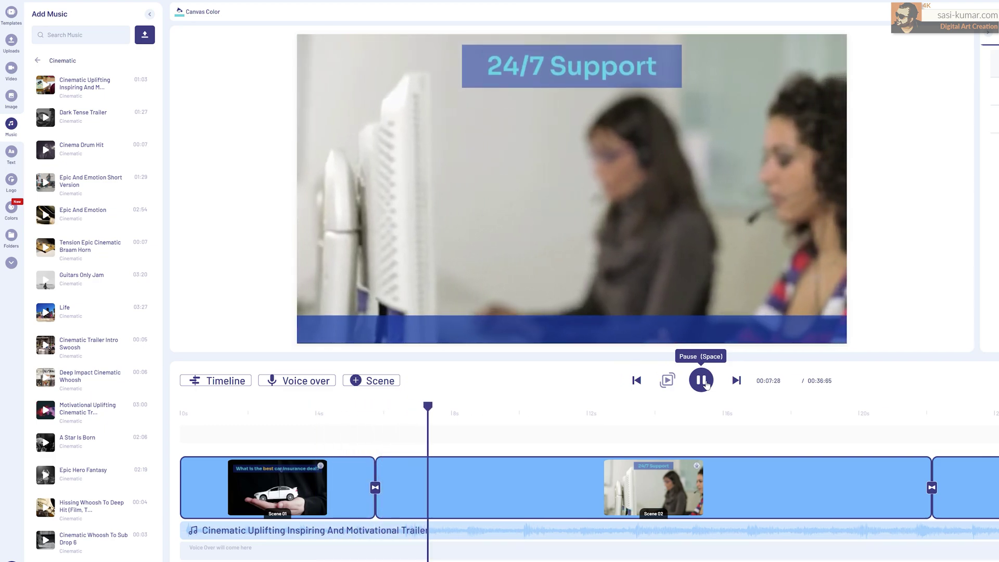
pyautogui.click(700, 383)
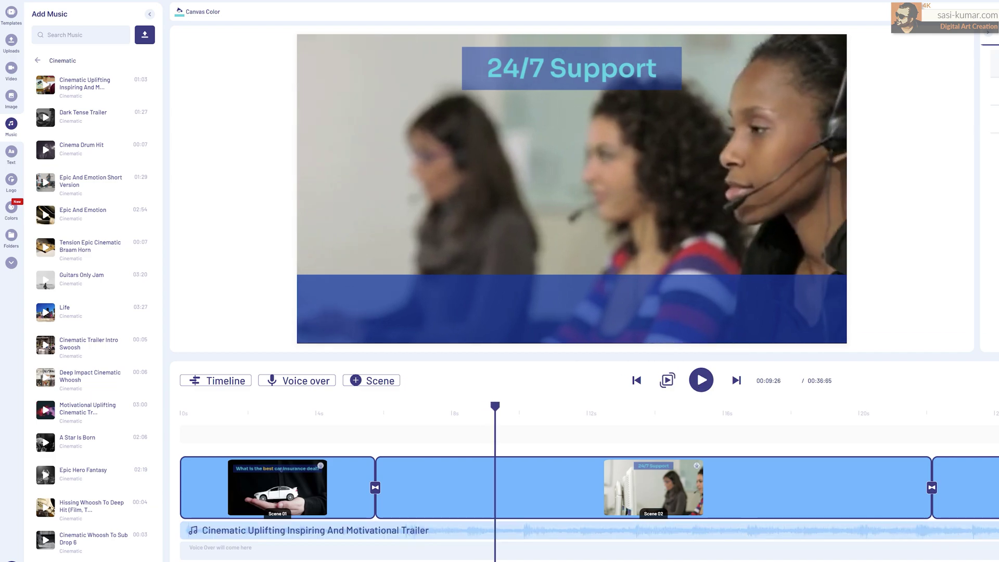
# Select Scene 02 and look at the blank and template options for adding a scene after Scene 05.
pyautogui.click(653, 488)
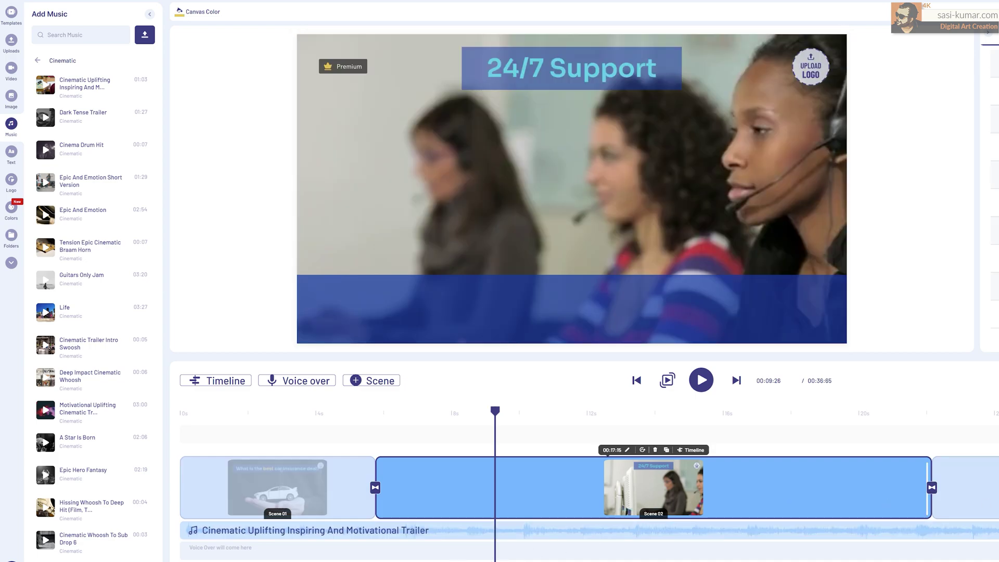
pyautogui.hscroll(10, 588, 484)
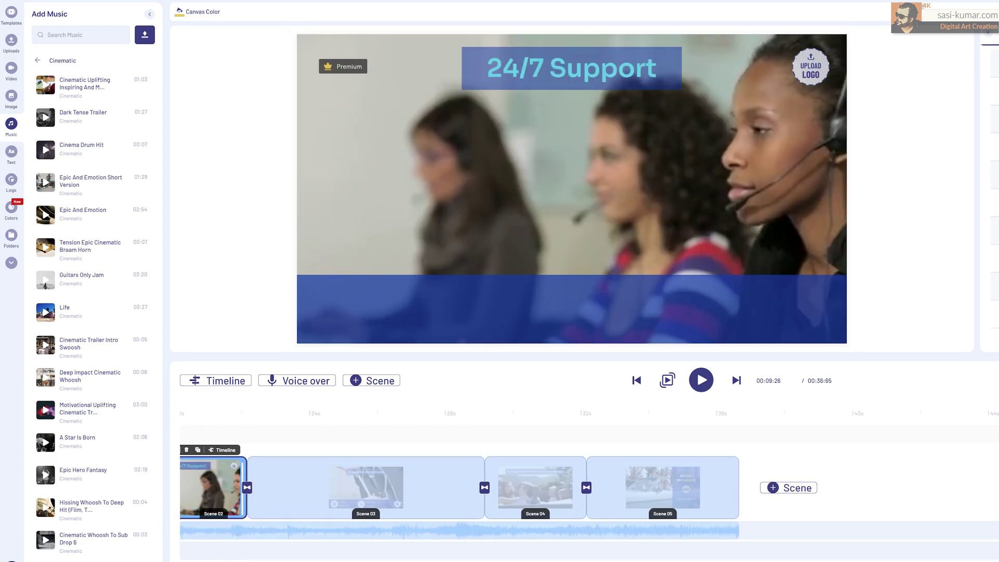
pyautogui.click(807, 489)
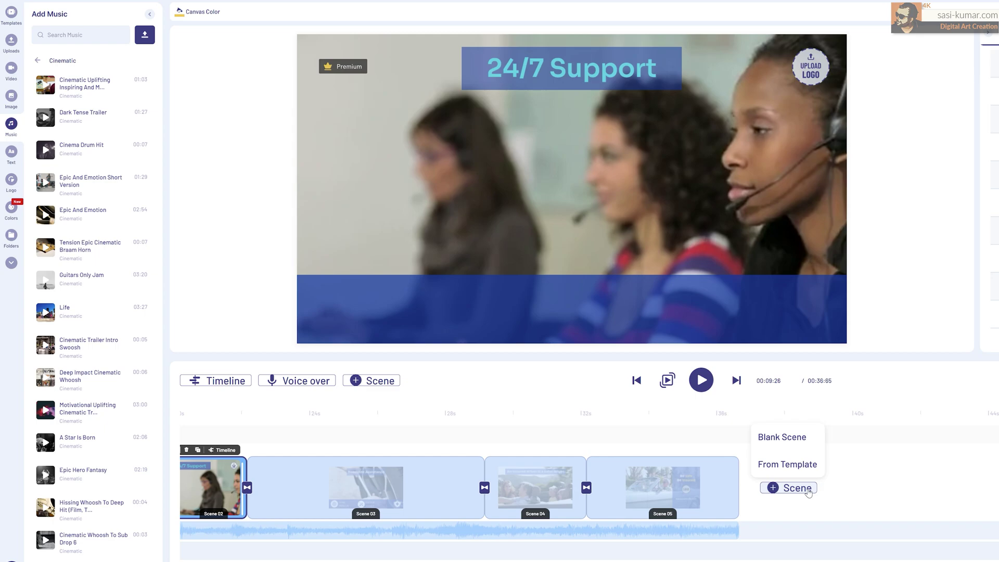
pyautogui.click(799, 459)
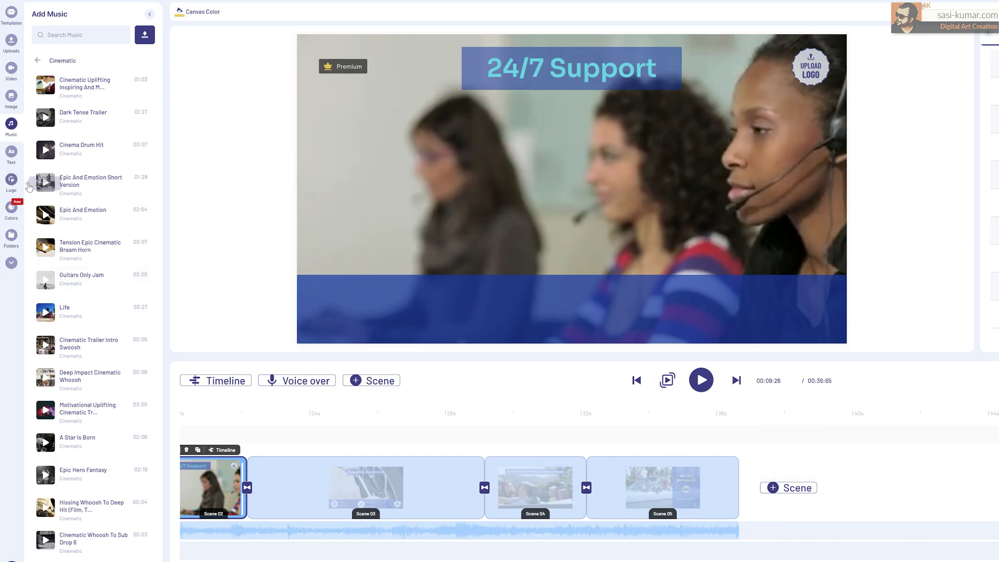
# Look through the available text styles, logo options and color palettes.
pyautogui.click(16, 158)
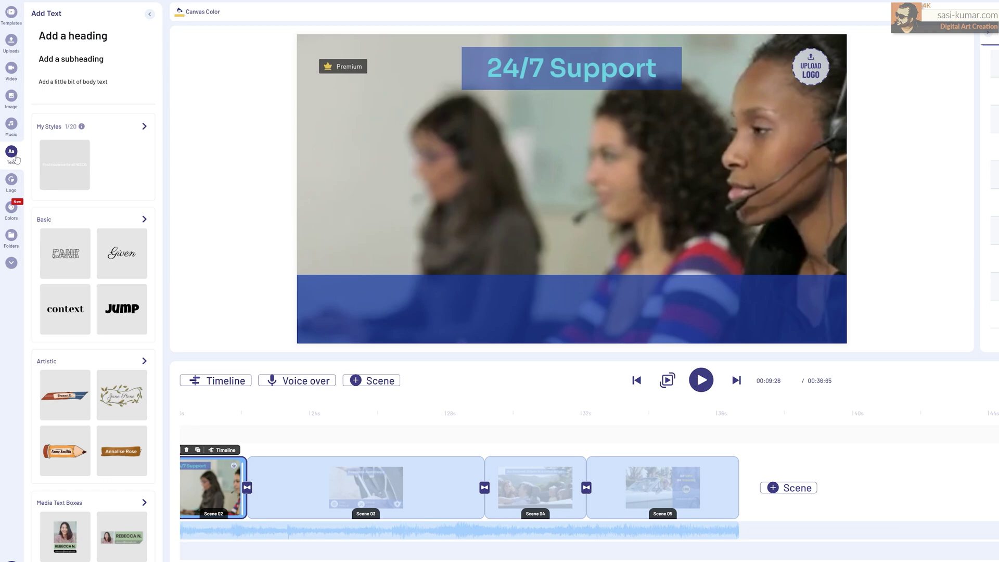
pyautogui.click(16, 187)
pyautogui.click(13, 213)
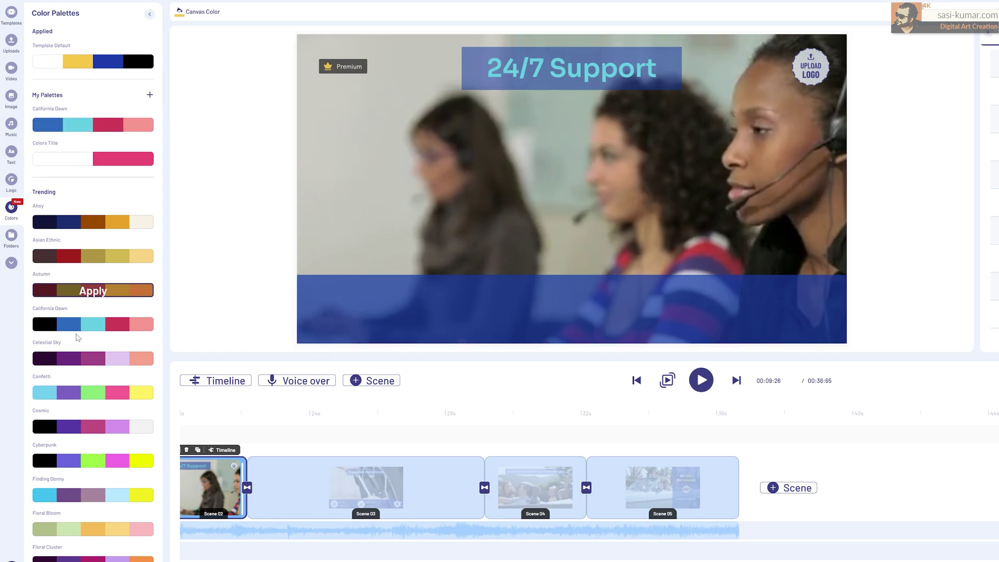
pyautogui.moveTo(99, 460)
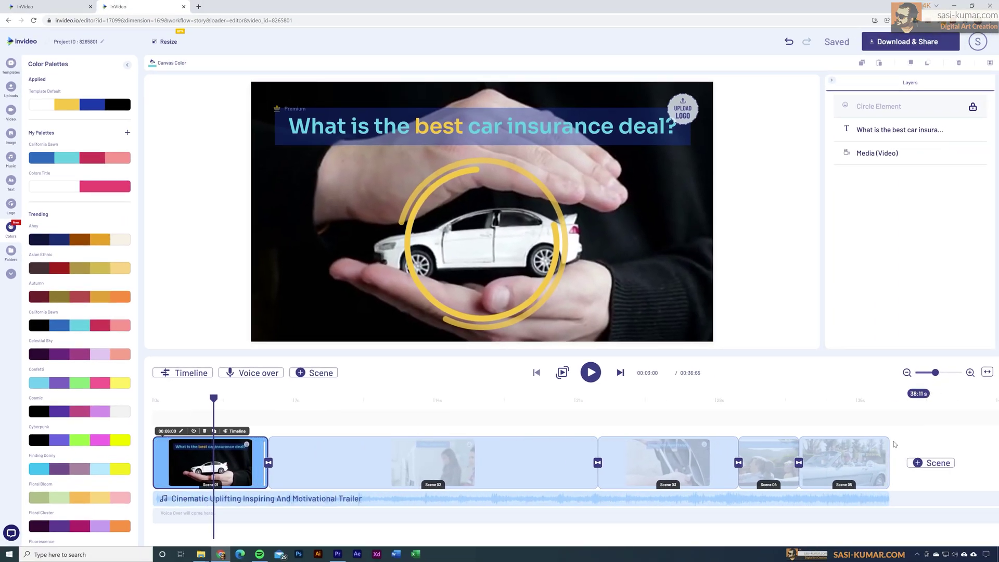
# Review Scenes 02 to 05 one after another, ending on the closing Be safe Be insured scene.
pyautogui.click(424, 467)
pyautogui.click(693, 455)
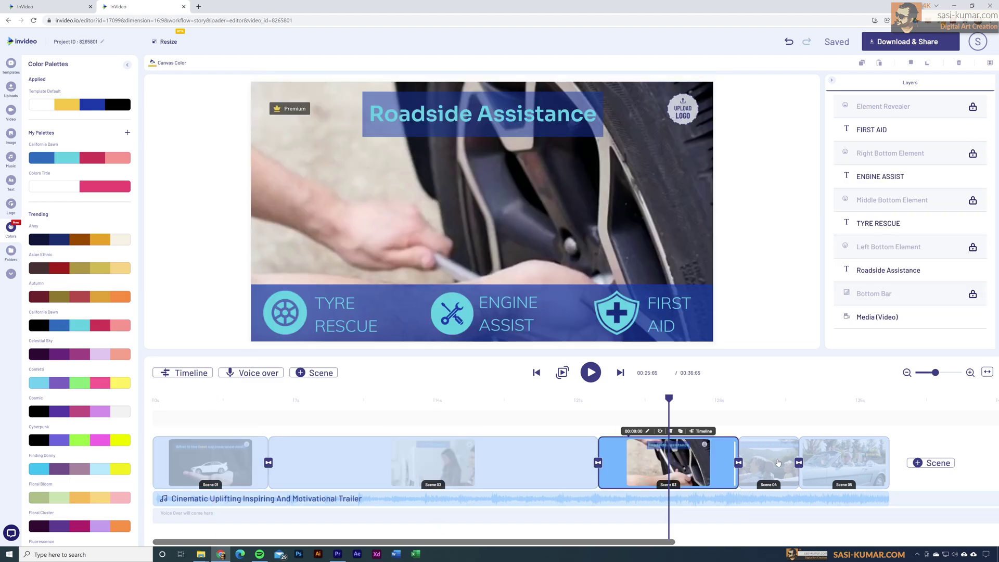
pyautogui.click(769, 459)
pyautogui.click(857, 455)
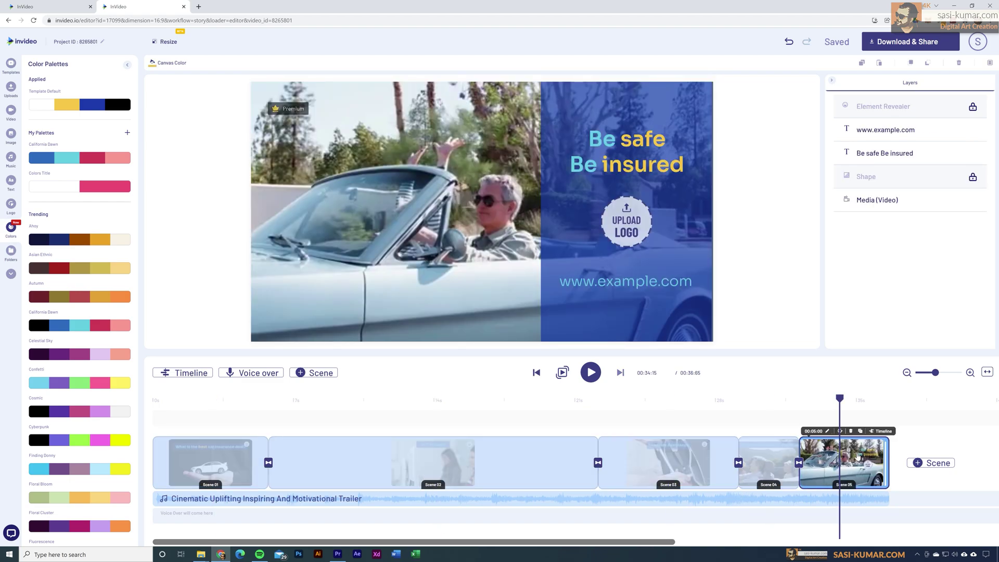
# Upload temp-logo.png into Scene 05's logo placeholder as the project logo.
pyautogui.click(640, 226)
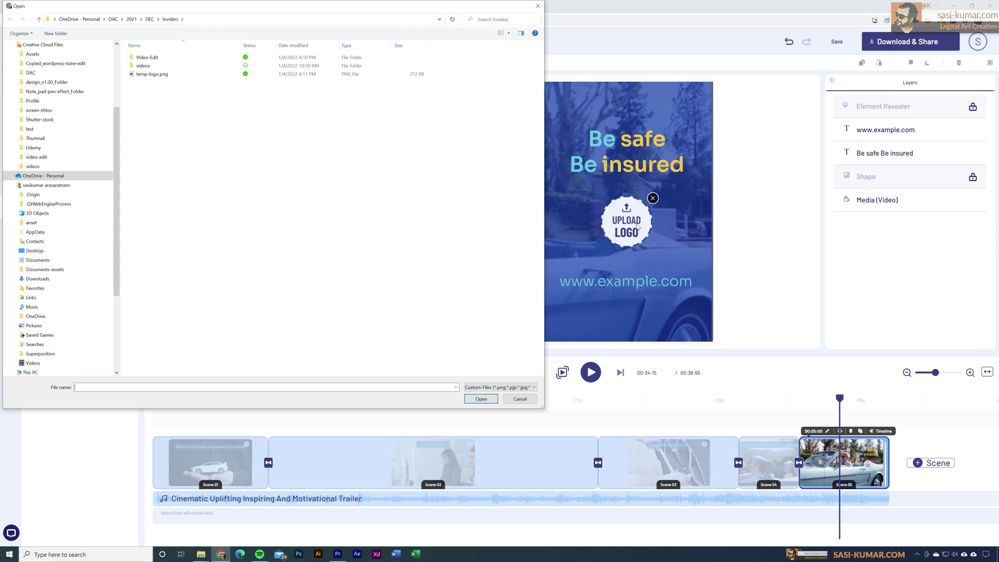
pyautogui.click(520, 399)
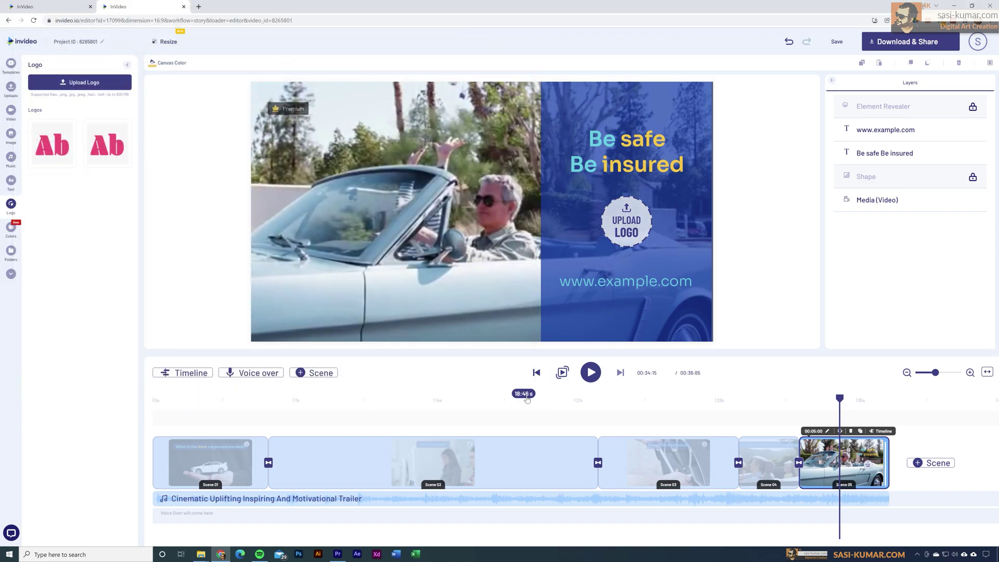
pyautogui.click(625, 231)
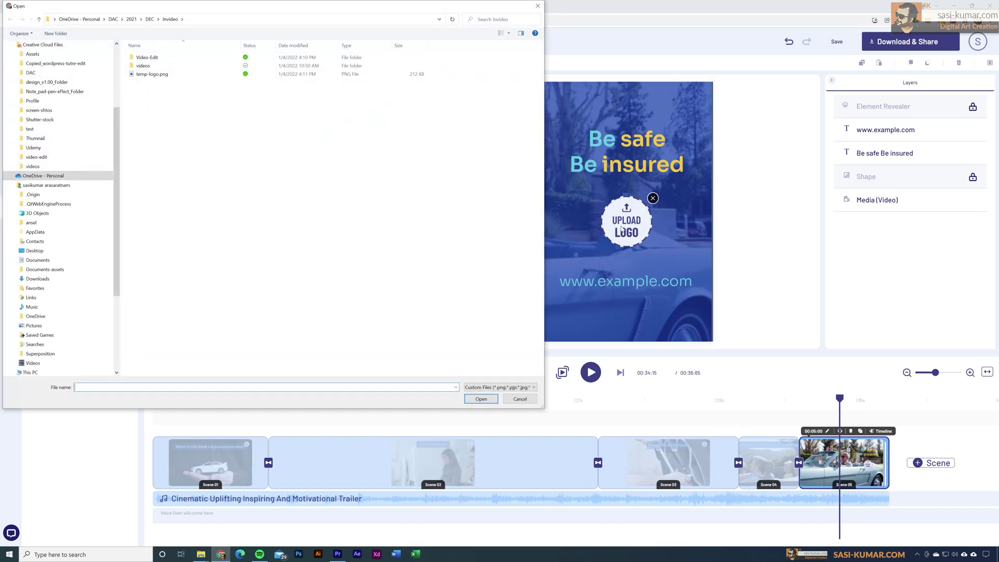
pyautogui.click(155, 75)
pyautogui.click(493, 400)
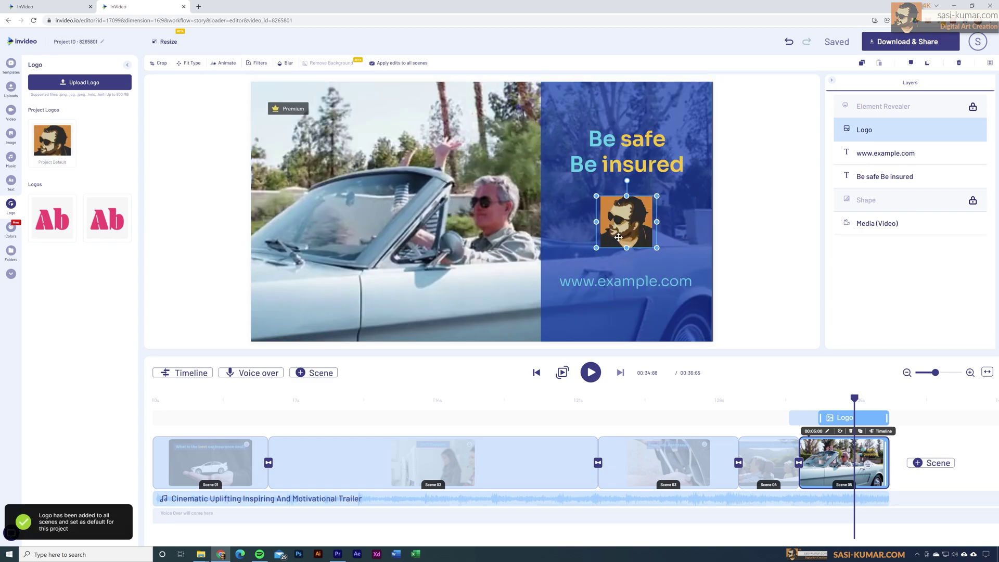
# Check the logo's placement in Scenes 03, 02 and 01.
pyautogui.click(678, 467)
pyautogui.click(438, 470)
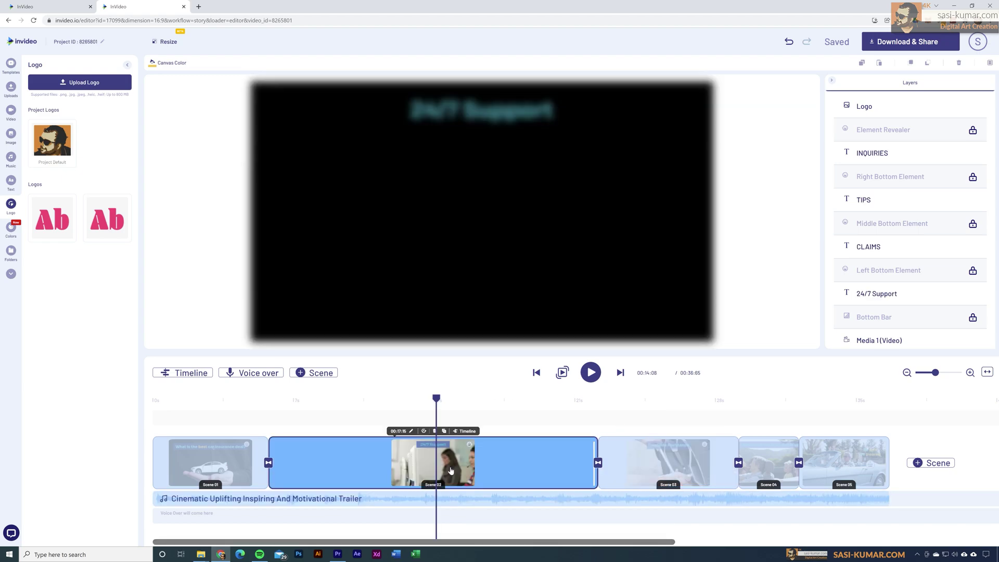
pyautogui.click(198, 450)
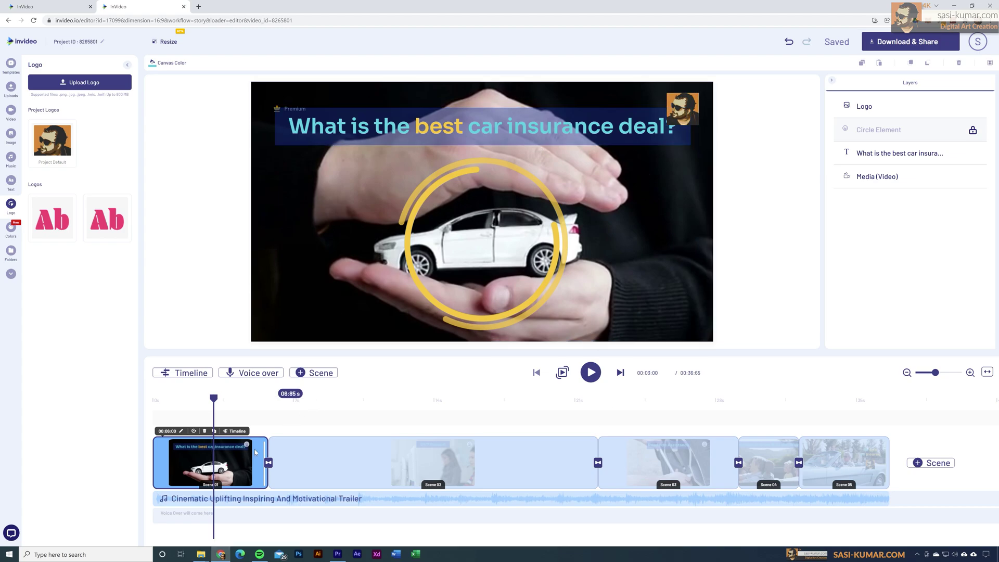
# Delete the logo from Scene 01 only, keeping it in the other scenes.
pyautogui.click(686, 110)
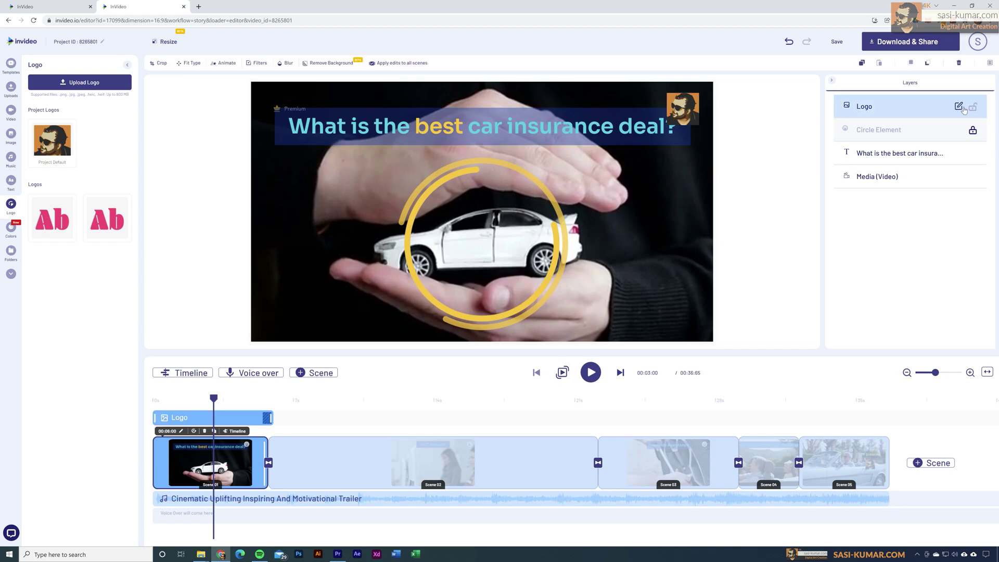
pyautogui.click(960, 63)
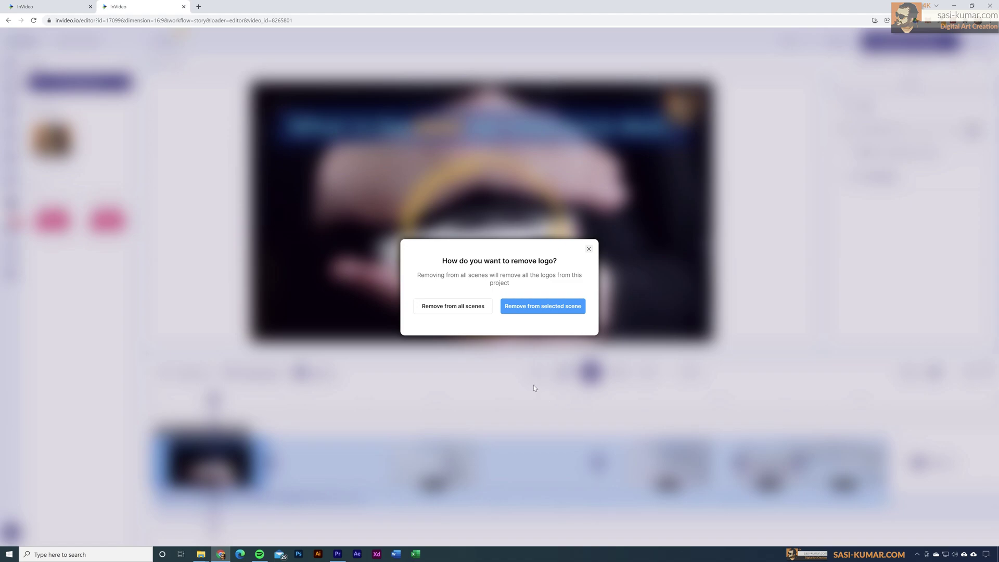
pyautogui.click(561, 312)
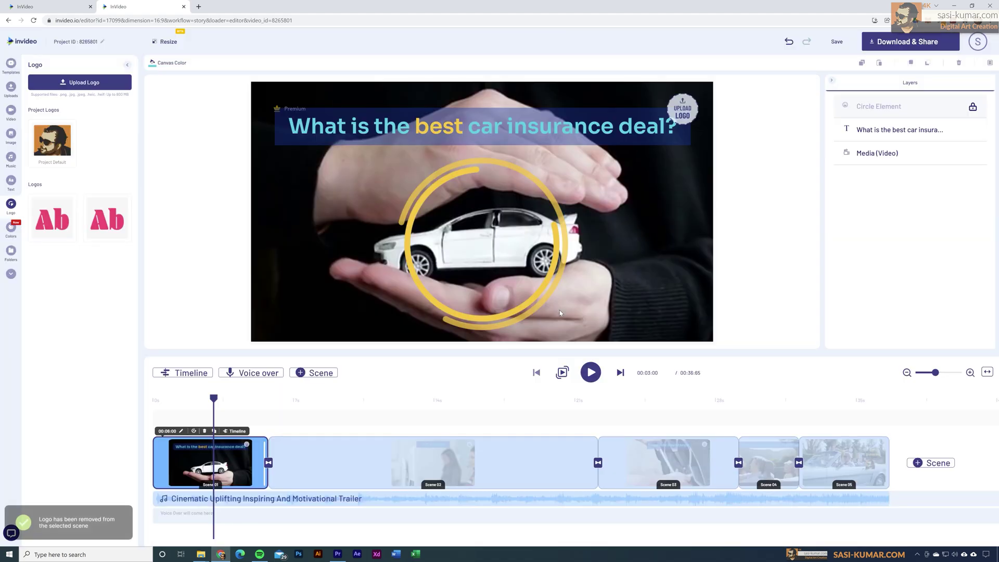
# Go through Scenes 02 to 05 and back to Scene 01 to check where the logo is still used.
pyautogui.click(370, 472)
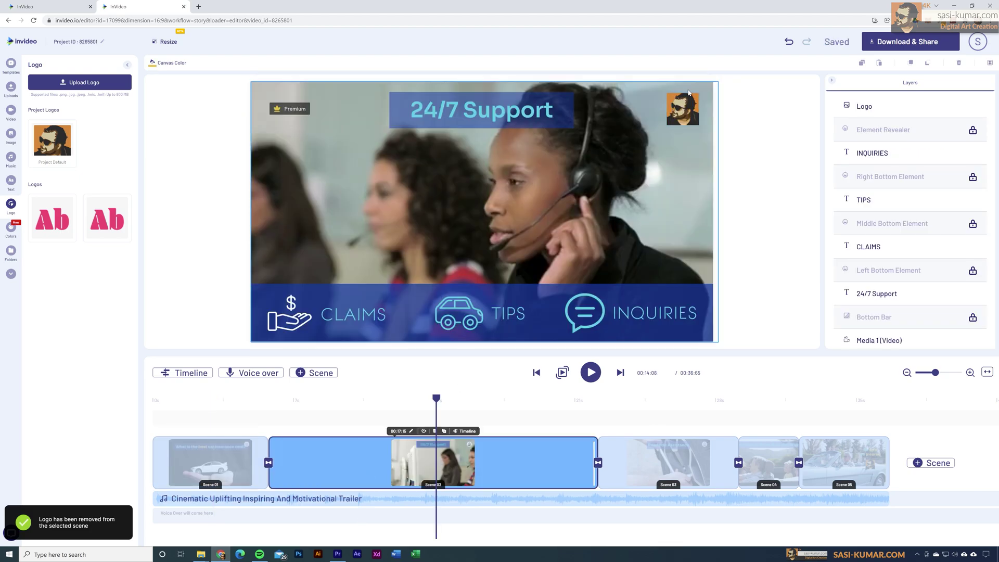
pyautogui.click(719, 465)
pyautogui.click(791, 460)
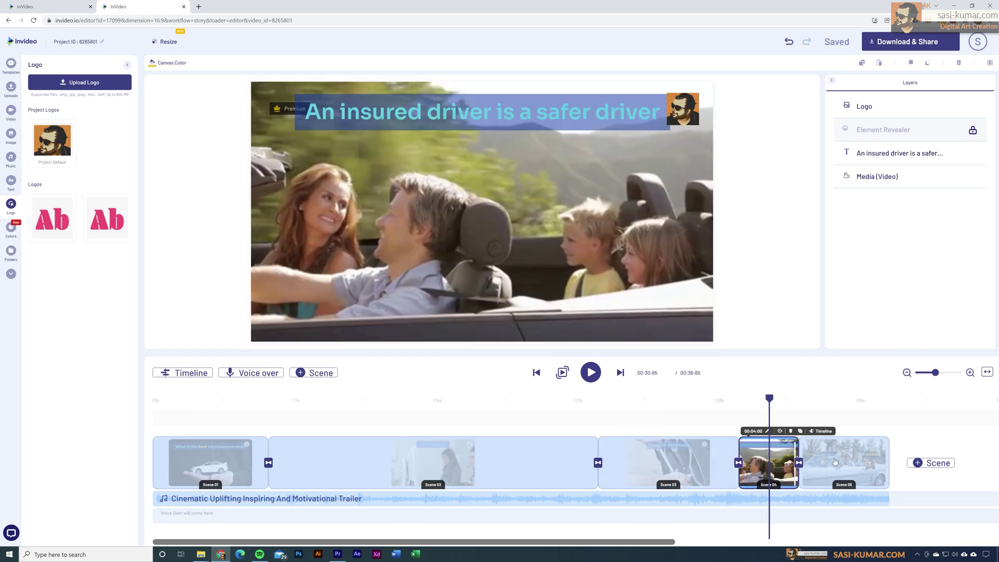
pyautogui.click(833, 462)
pyautogui.click(210, 463)
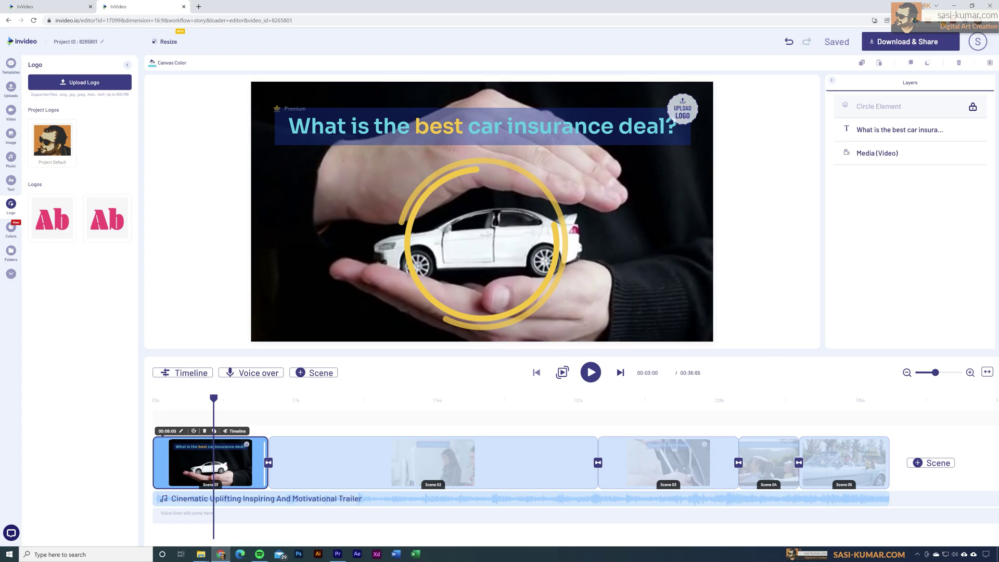
# Review the scenes from Scene 05 back to Scene 01 before exporting the video.
pyautogui.click(872, 469)
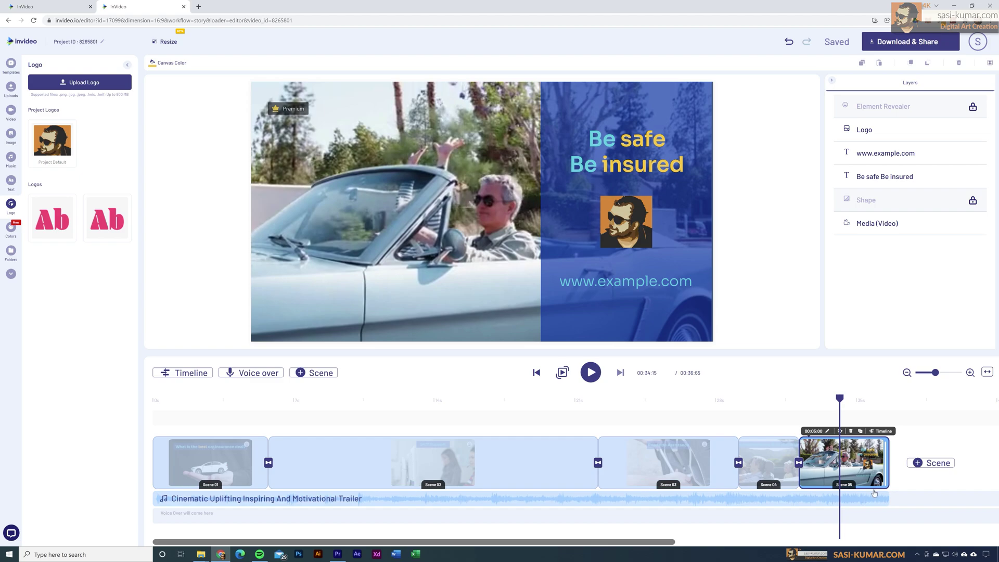
pyautogui.click(756, 476)
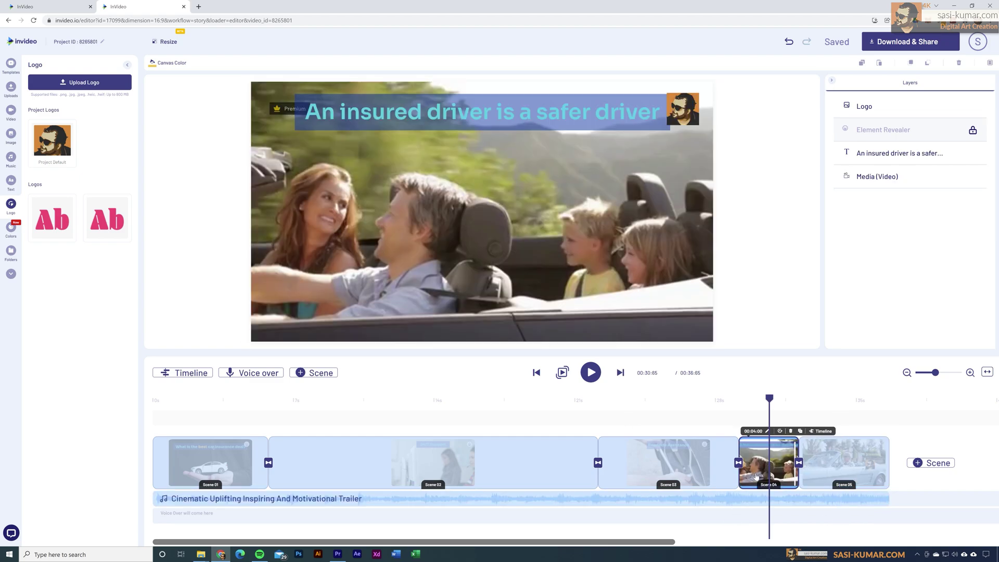
pyautogui.click(694, 458)
pyautogui.click(433, 463)
pyautogui.click(212, 457)
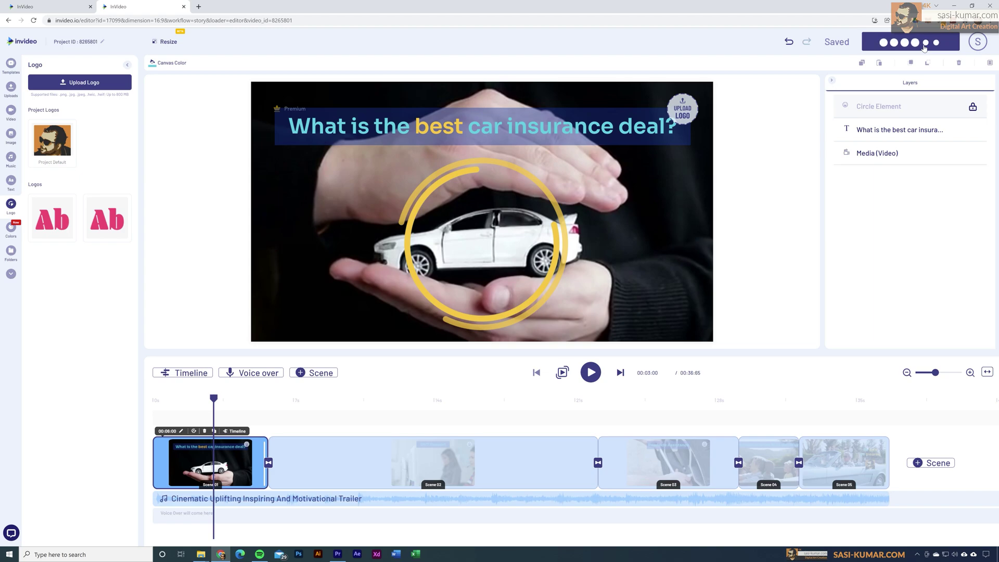
# Export the widescreen video at the default 1080p resolution and briefly play the start of the rendered result.
pyautogui.click(923, 48)
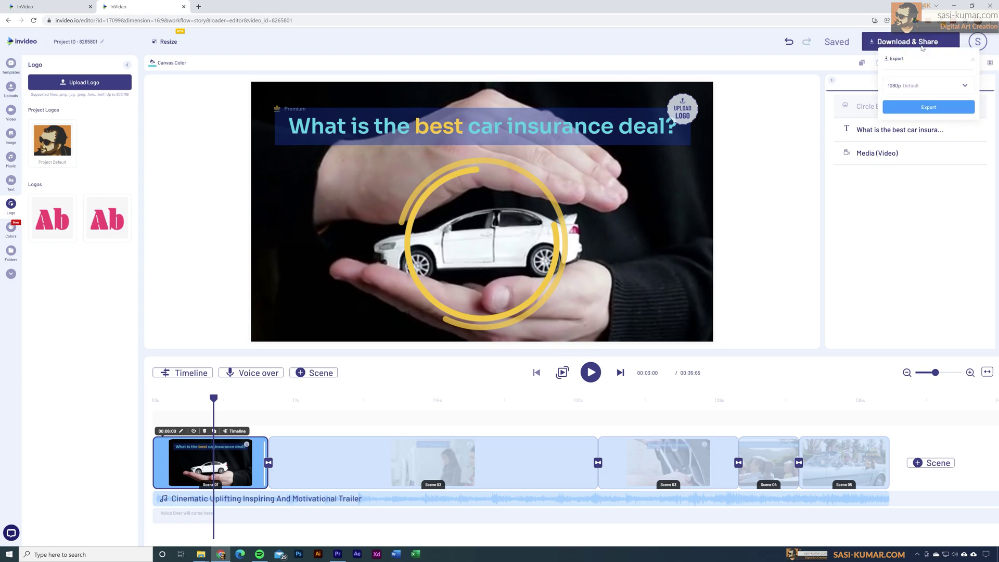
pyautogui.click(966, 86)
pyautogui.click(967, 87)
pyautogui.click(955, 110)
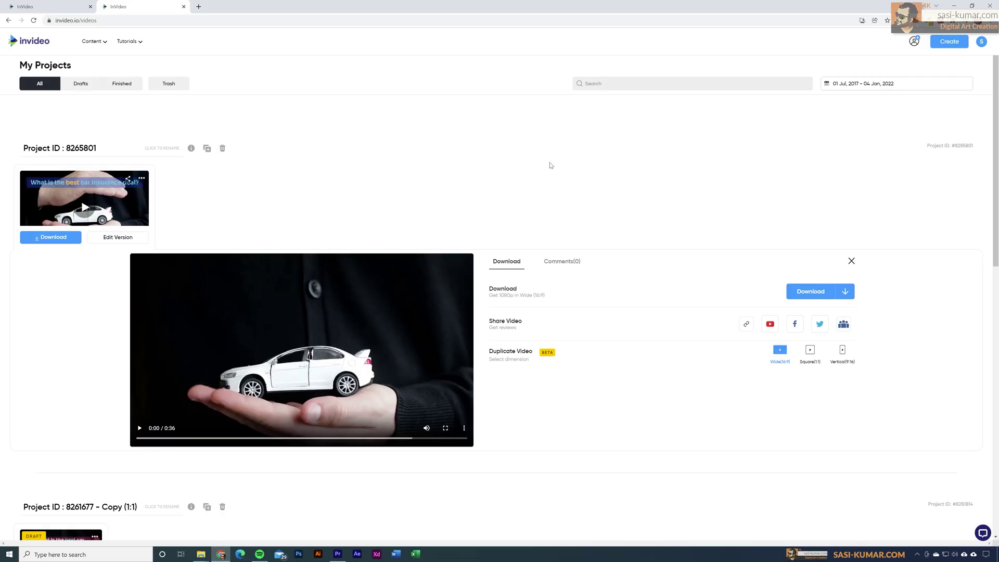
pyautogui.click(140, 428)
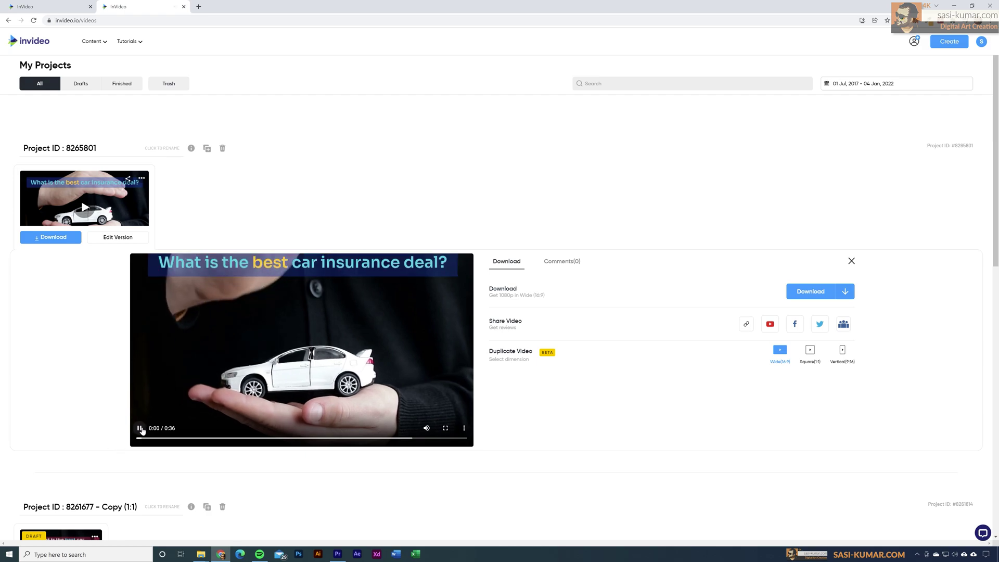
pyautogui.click(140, 428)
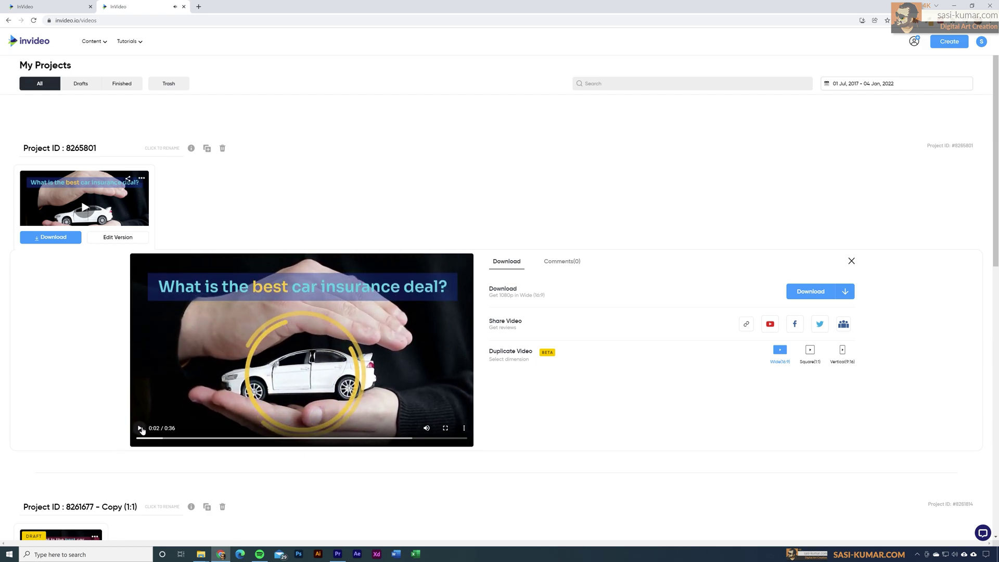
# Download the rendered video in 1080p Wide (16:9) and duplicate the project in the Square (1:1) dimension.
pyautogui.click(826, 297)
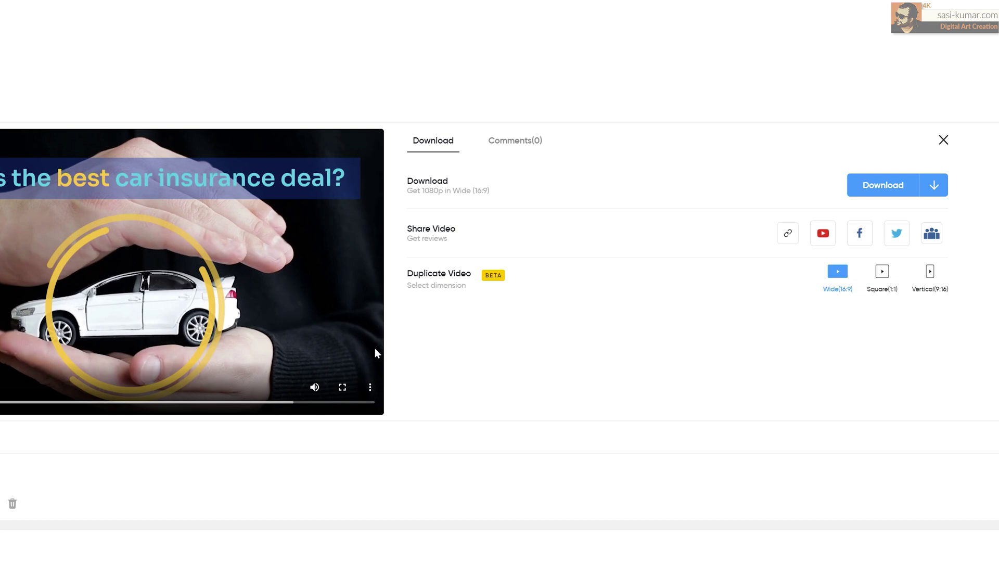
pyautogui.click(885, 275)
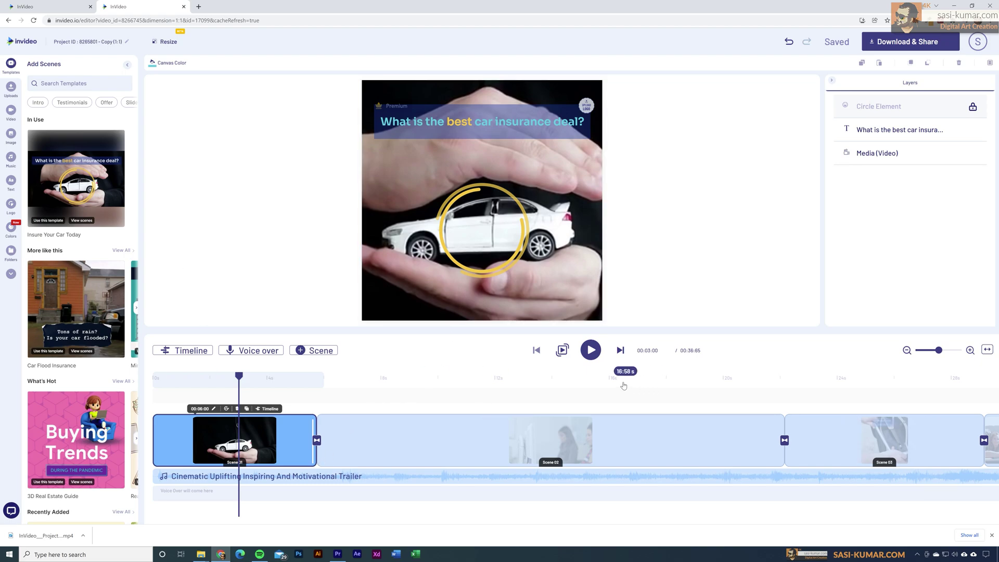
# Check the square layout of Scenes 02 to 05 in the duplicated project and open its export options.
pyautogui.click(421, 434)
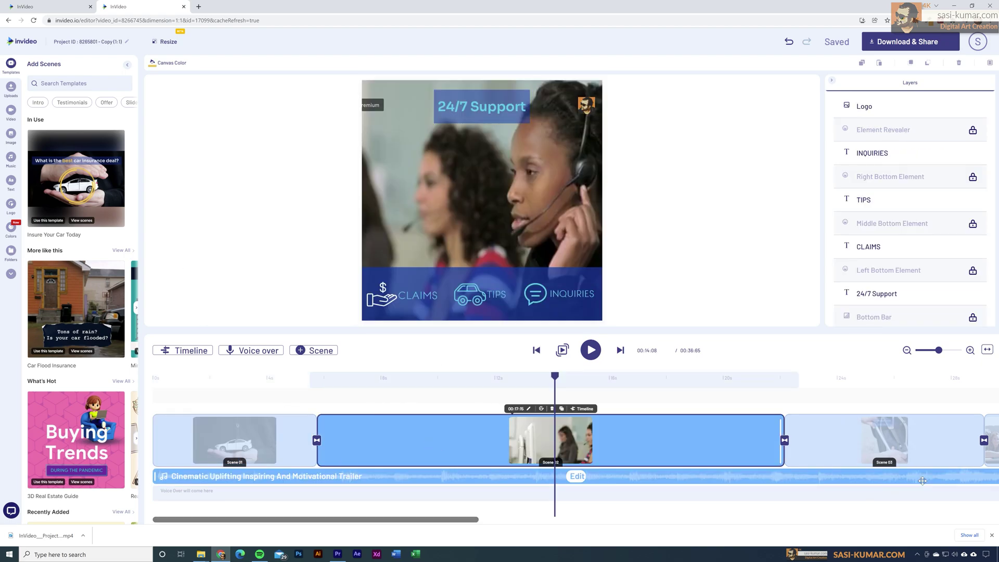
pyautogui.click(876, 441)
pyautogui.hscroll(5, 876, 441)
pyautogui.click(576, 439)
pyautogui.click(696, 440)
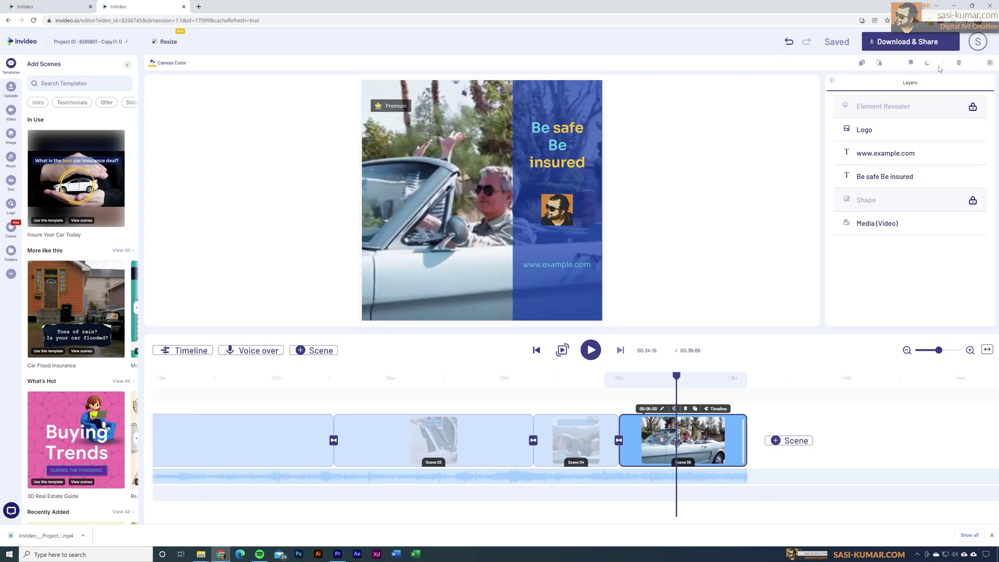
pyautogui.click(944, 46)
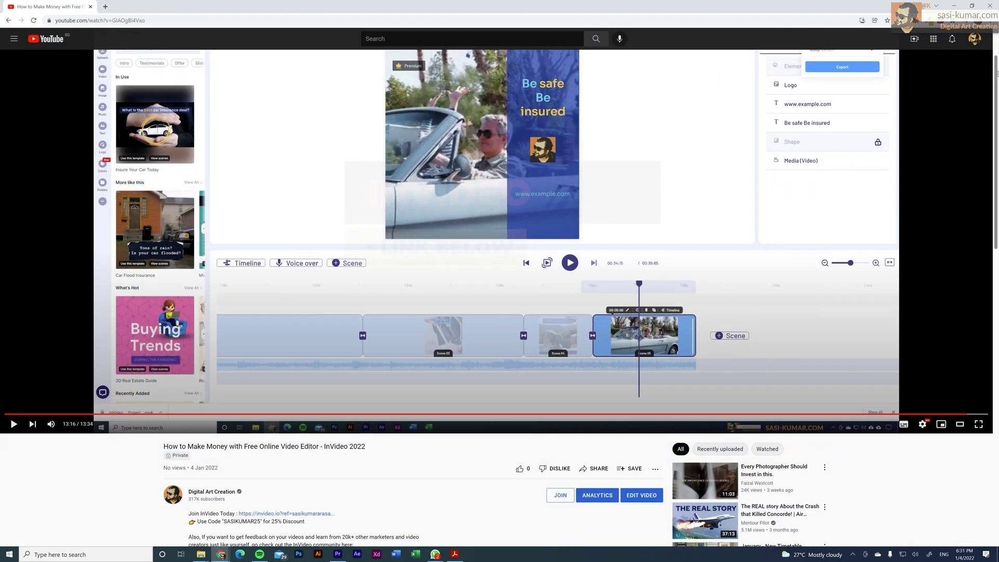
# Look through the InVideo tutorial's description on its YouTube page, including the join link and discount offer.
pyautogui.scroll(-3, 499, 291)
pyautogui.scroll(-2, 500, 291)
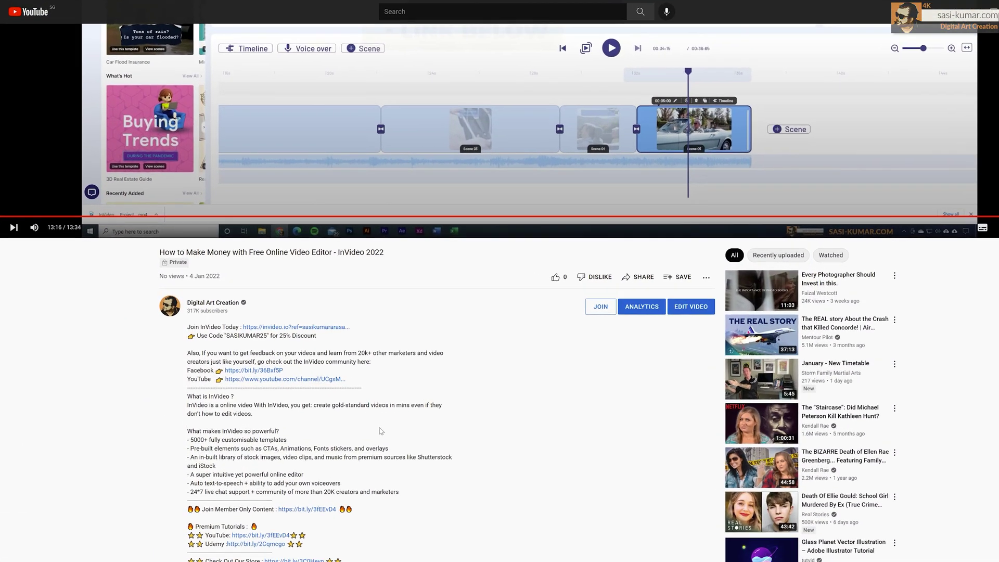